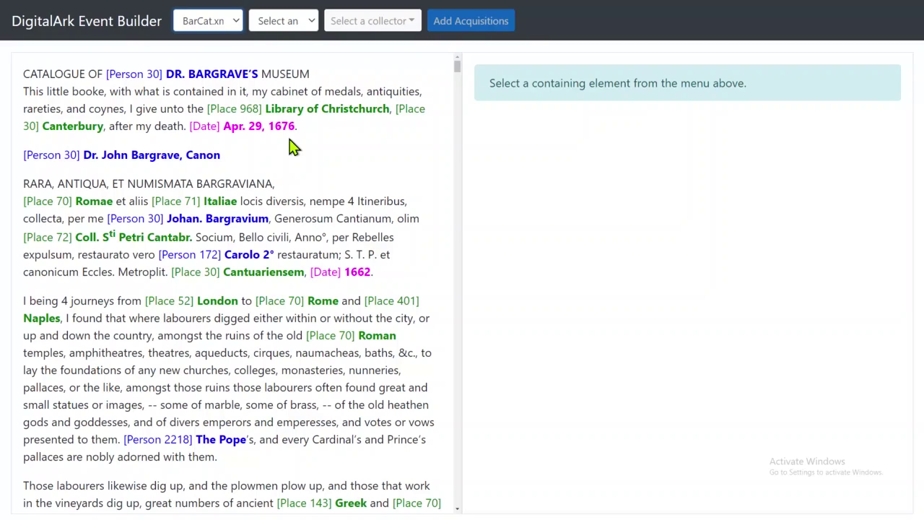
Step: Set the containing element to div and look through the outlined divisions of the BarCat catalogue
scroll(293, 144, "down", 6)
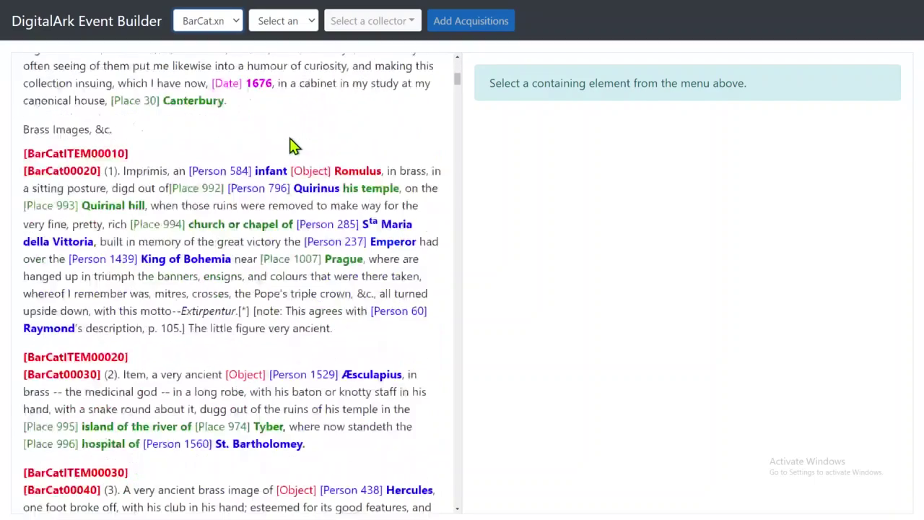
scroll(292, 144, "down", 1)
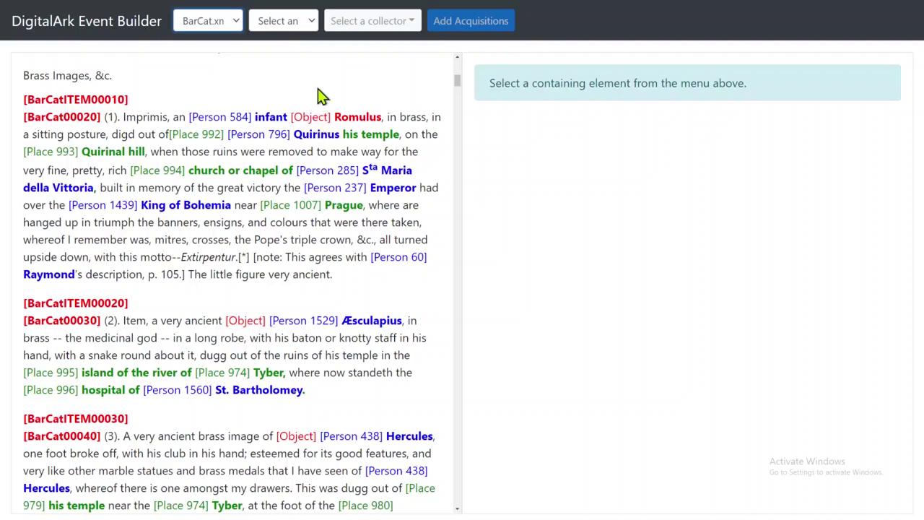
left_click(313, 23)
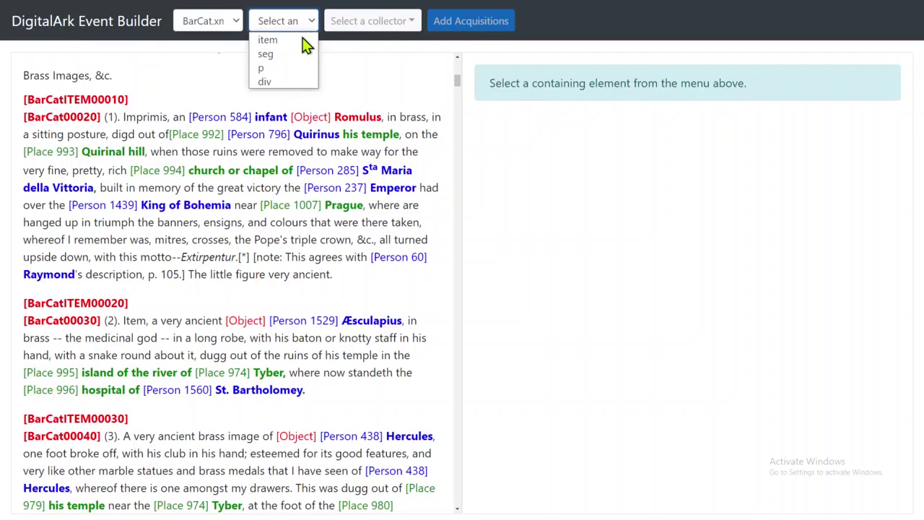
left_click(291, 81)
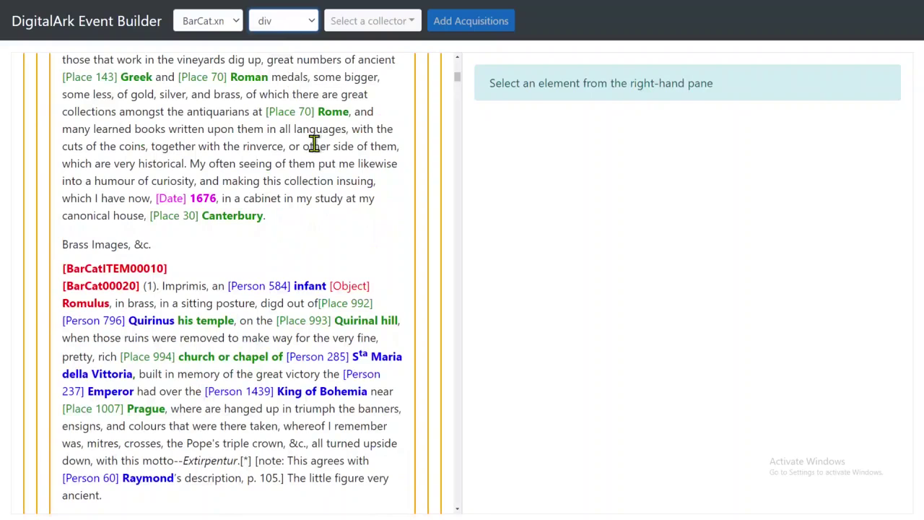
scroll(314, 144, "down", 3)
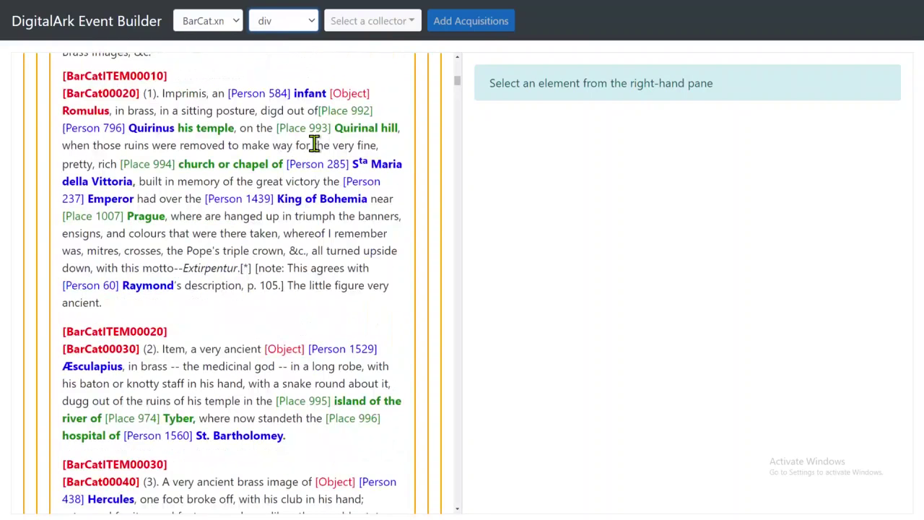
scroll(314, 144, "down", 4)
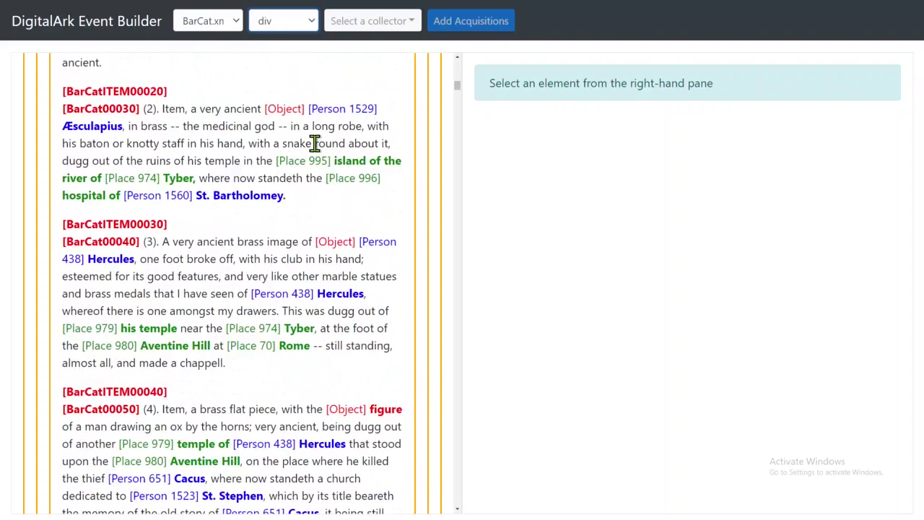
scroll(315, 142, "down", 3)
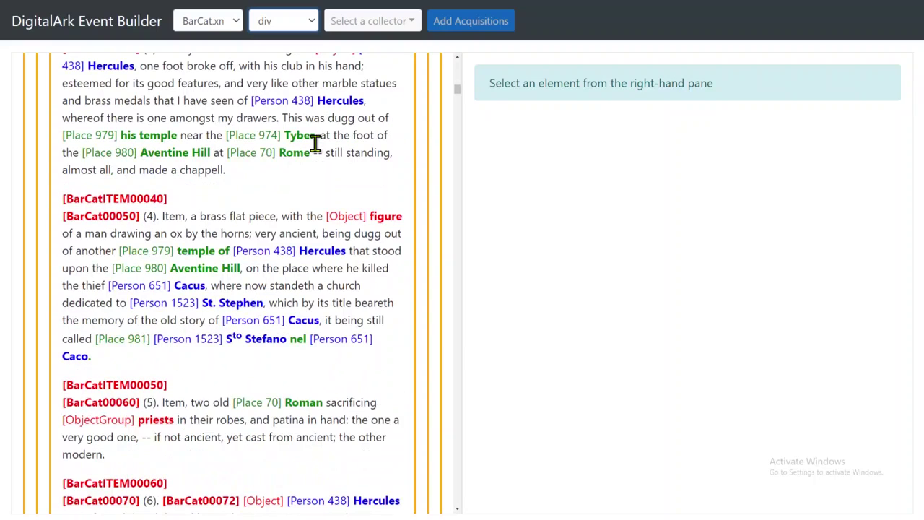
scroll(316, 143, "down", 2)
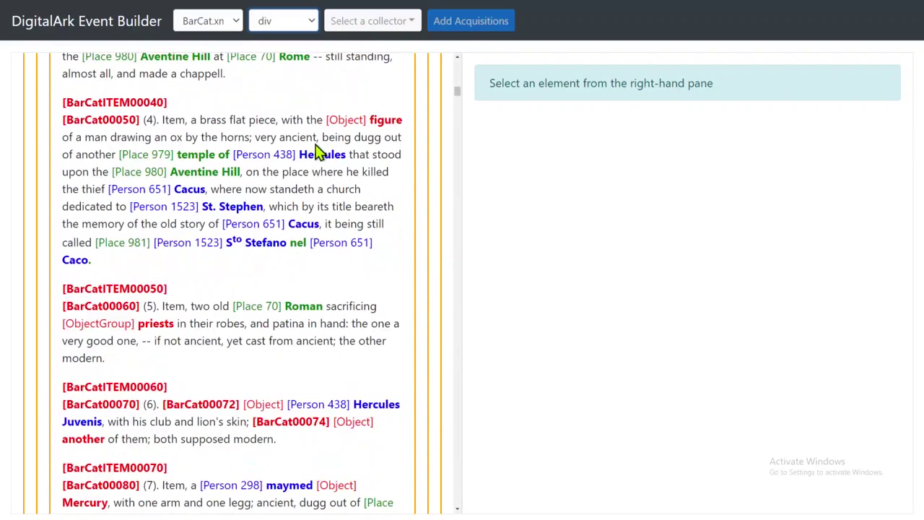
scroll(316, 148, "up", 10)
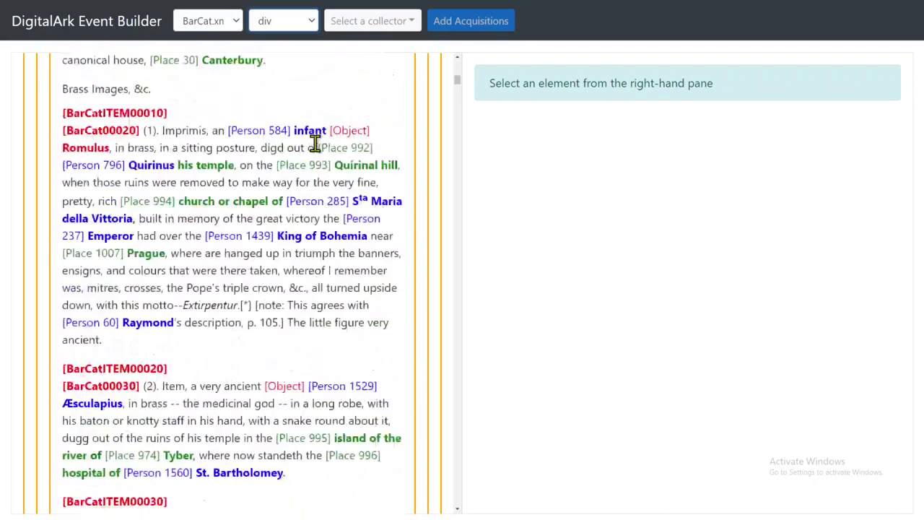
scroll(316, 143, "up", 10)
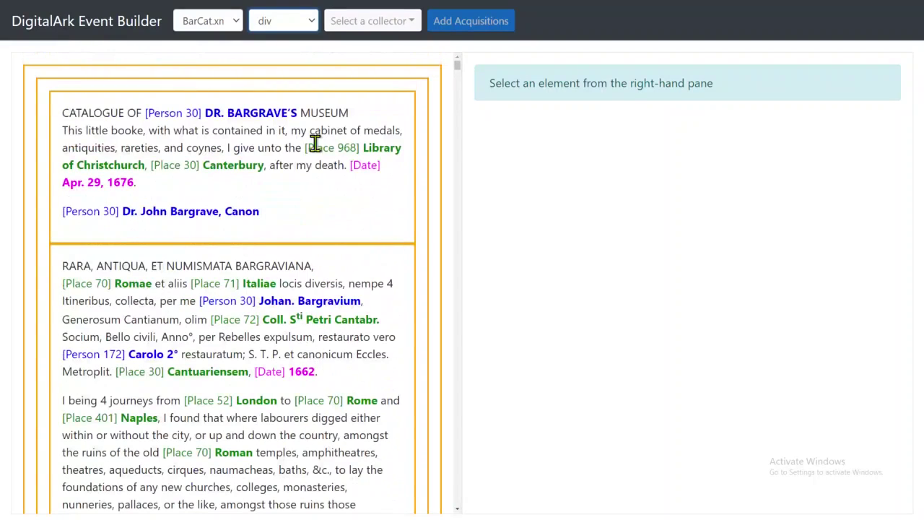
Step: Set the containing element to item and view the outlined entries under Brass Images
left_click(314, 28)
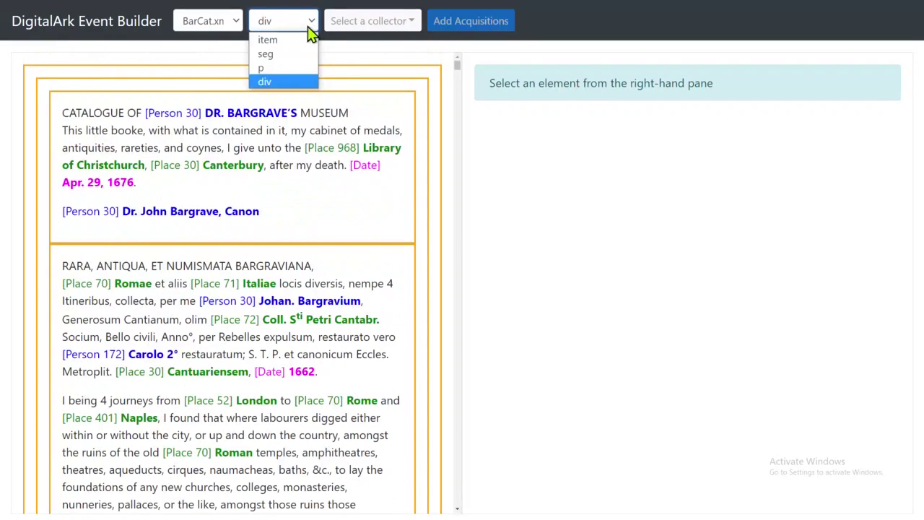
left_click(301, 51)
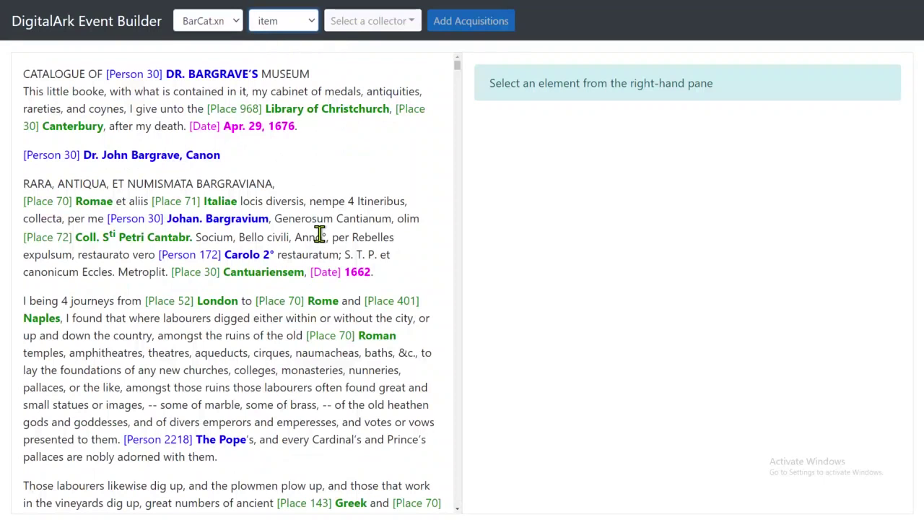
scroll(317, 231, "down", 10)
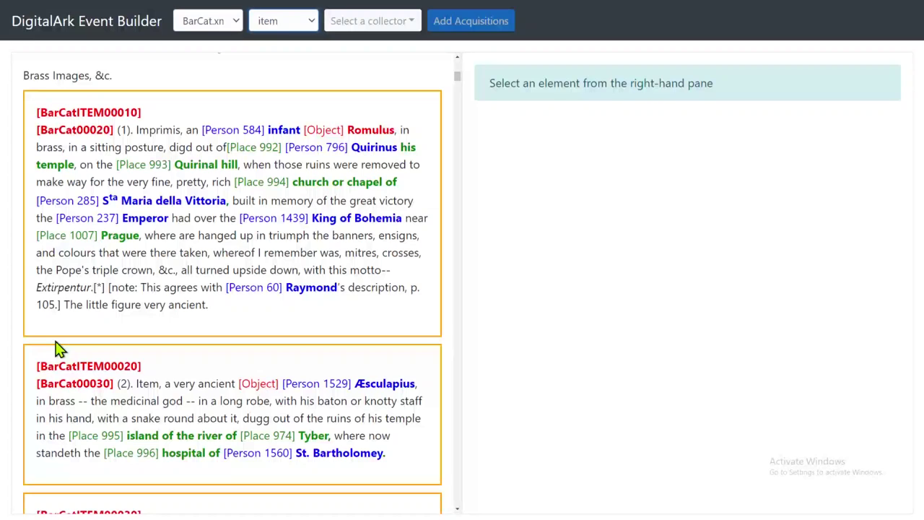
Step: Set the containing element to seg so that the individual catalogue segments are outlined
left_click(314, 20)
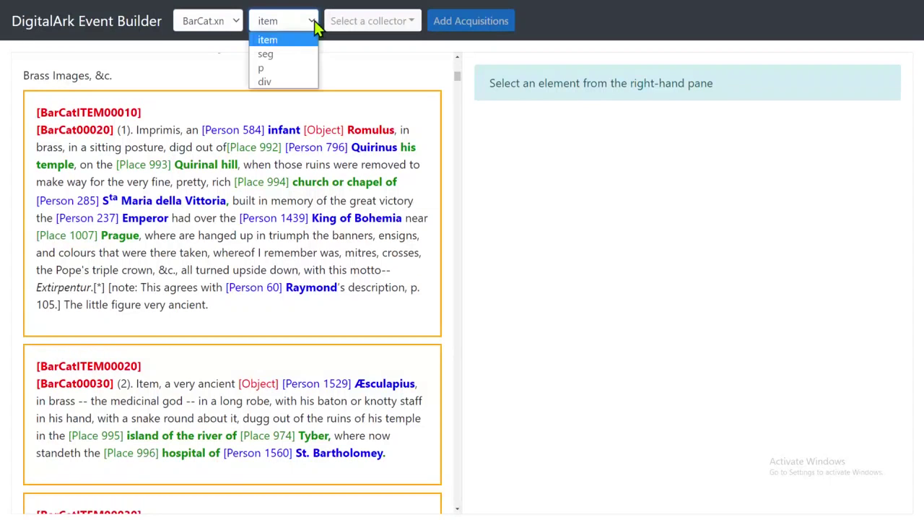
left_click(291, 56)
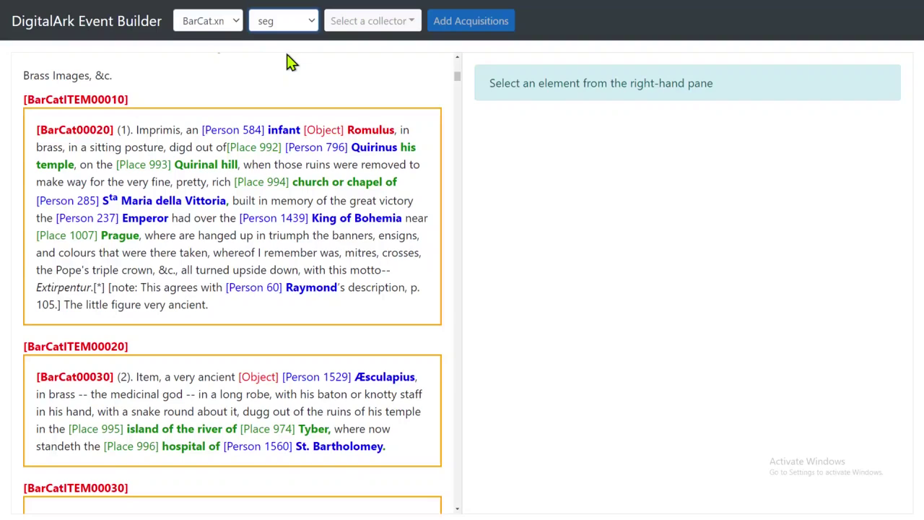
left_click(311, 22)
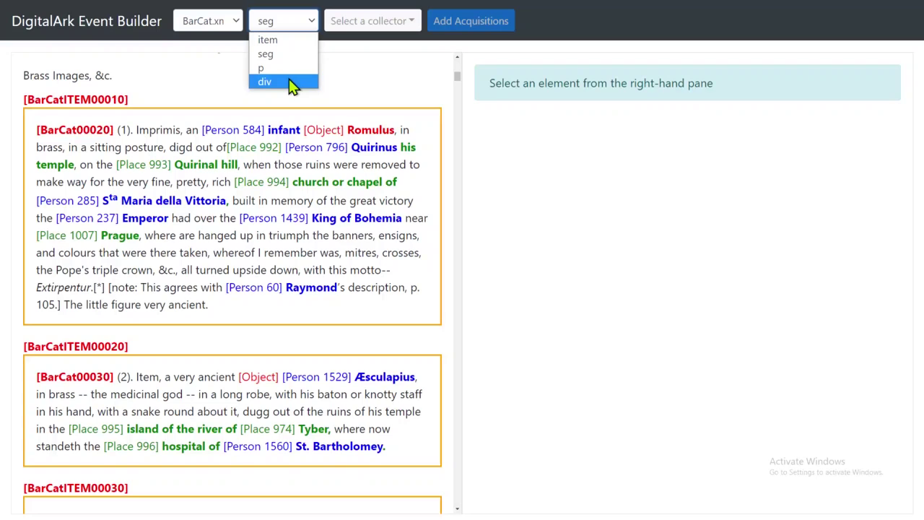
left_click(415, 29)
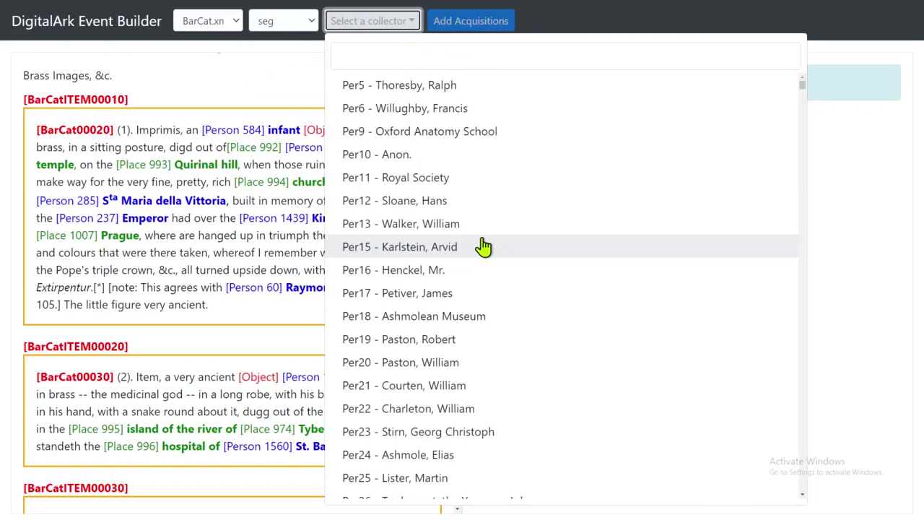
scroll(489, 244, "down", 3)
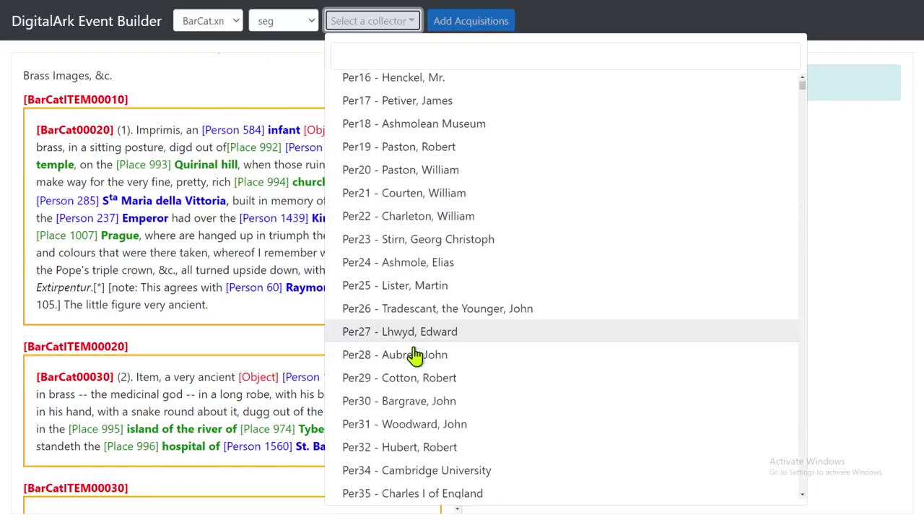
left_click(405, 401)
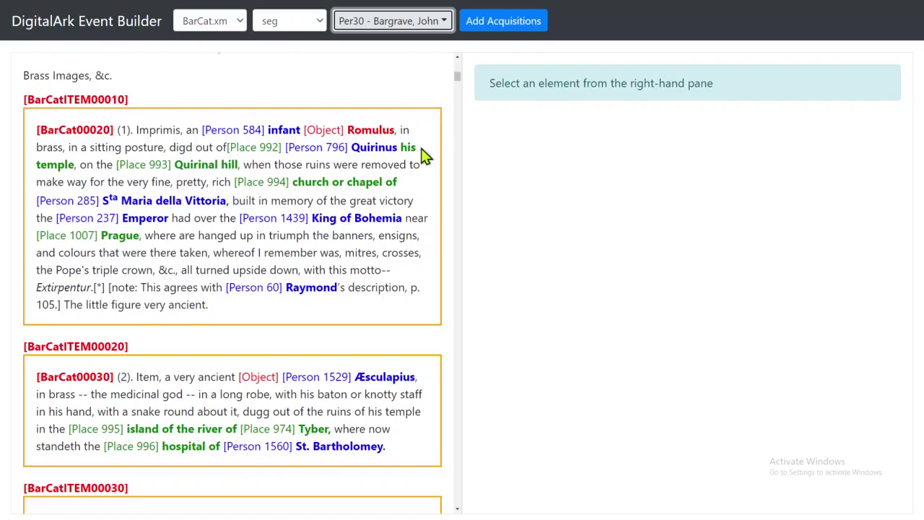
Step: Review the list of objects offered as acquisitions for the chosen collector, and close it without adding any
left_click(504, 24)
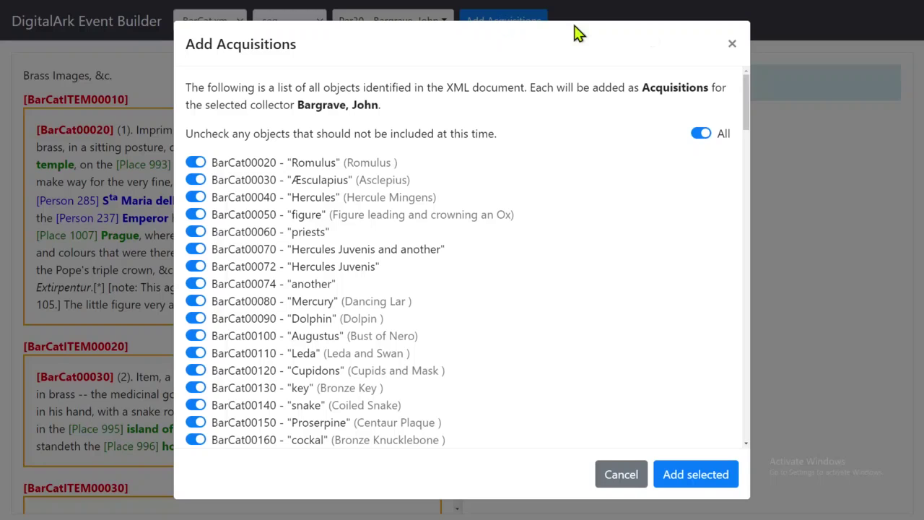
left_click(733, 44)
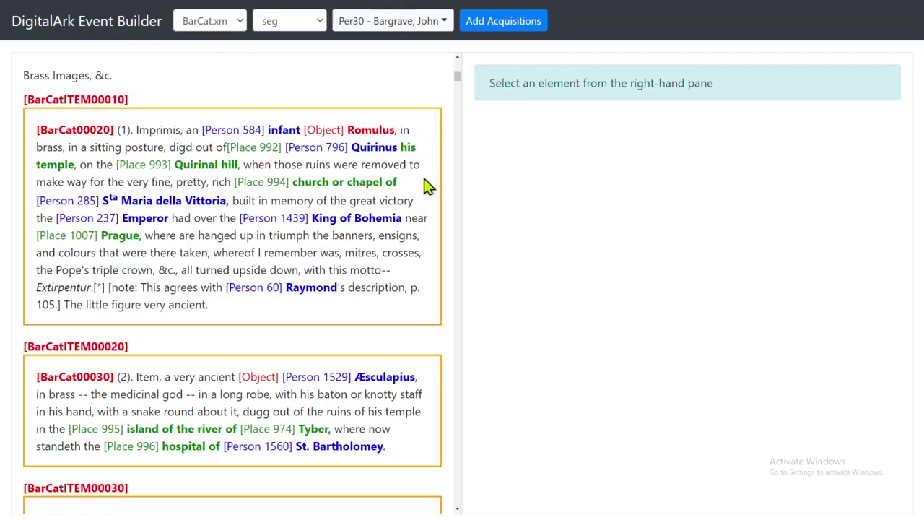
Step: Select the whole BarCat00260 segment about cinders and pumice stones, under BarCatITEM00250, for event entry
scroll(426, 186, "down", 14)
scroll(426, 187, "down", 15)
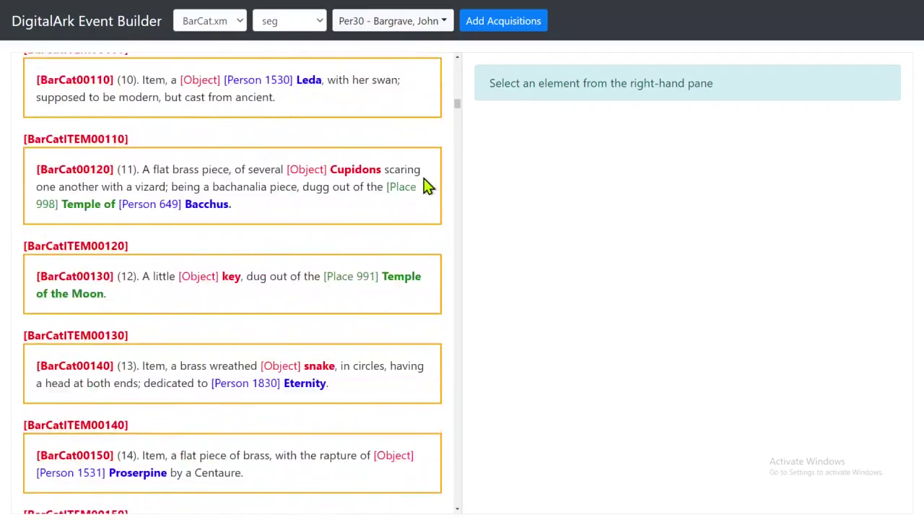
scroll(426, 187, "down", 3)
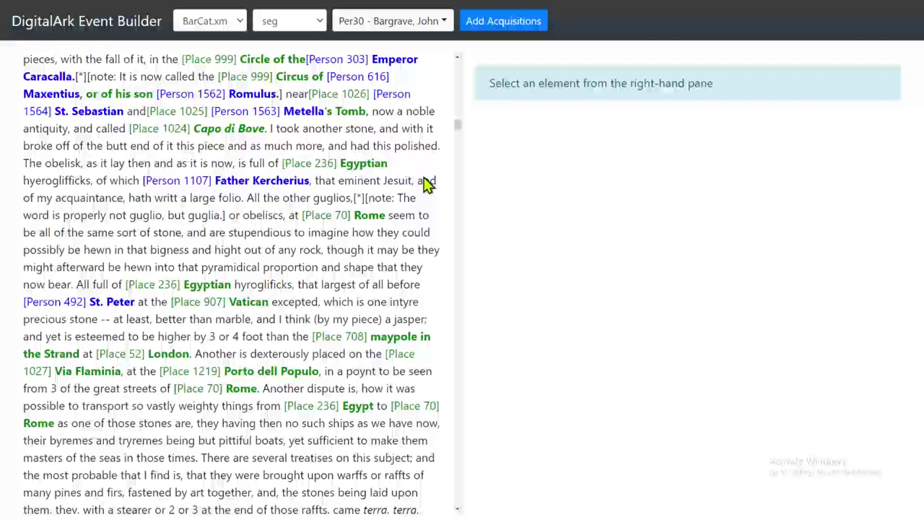
scroll(426, 184, "down", 5)
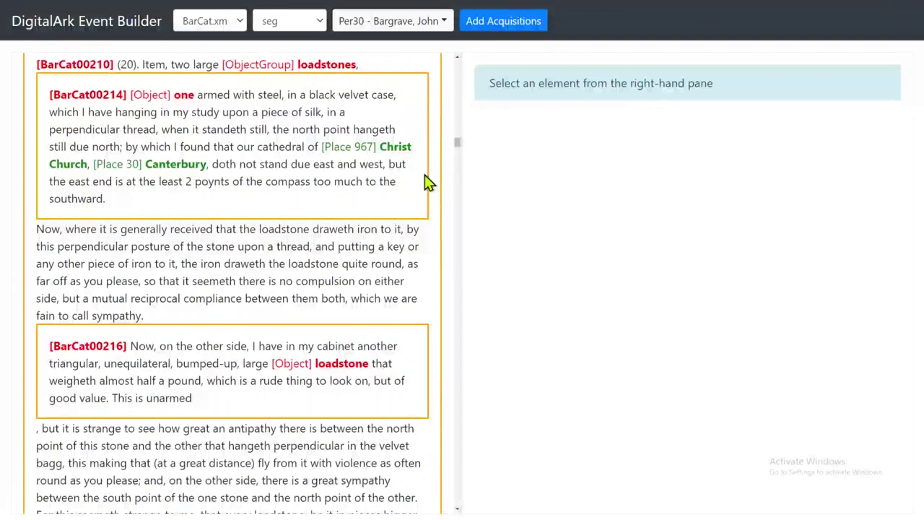
scroll(426, 184, "down", 1)
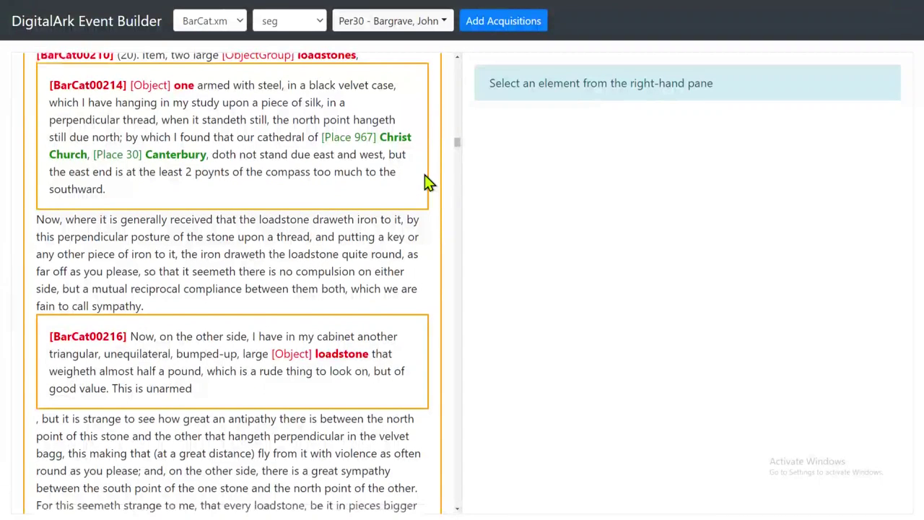
scroll(426, 184, "down", 15)
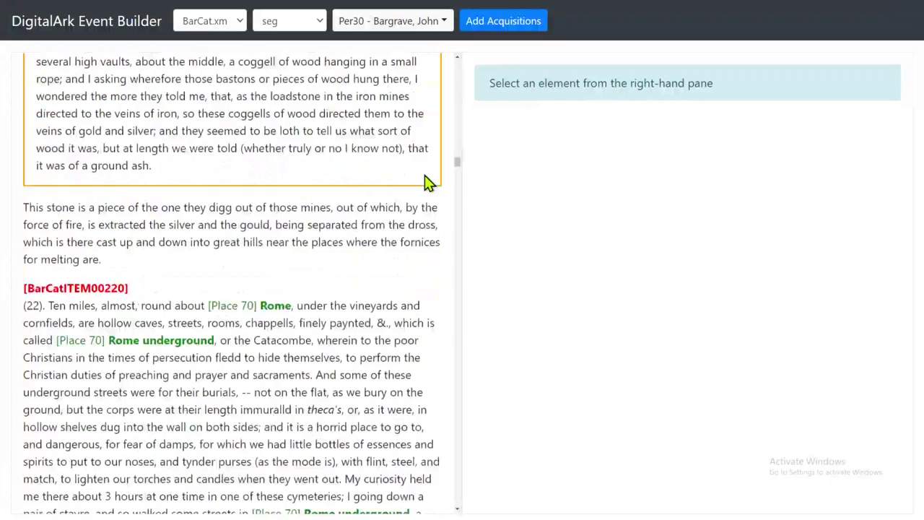
scroll(426, 185, "down", 5)
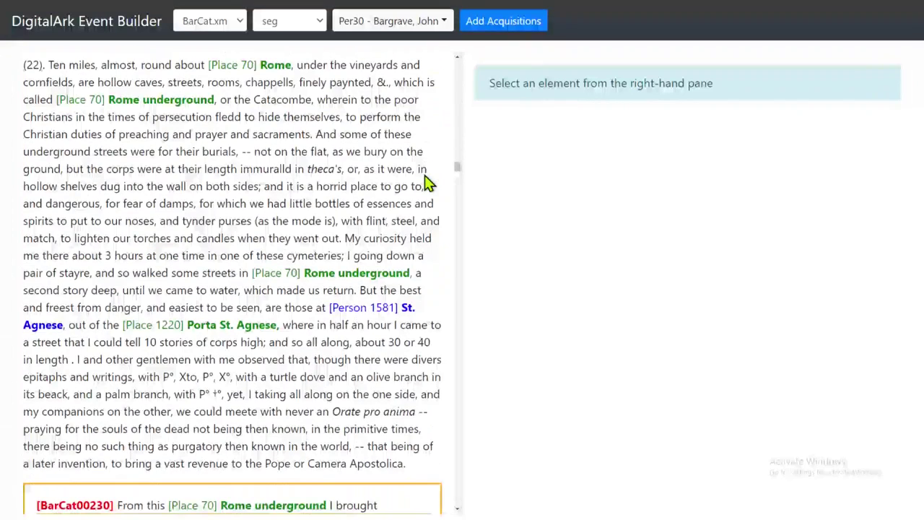
scroll(426, 184, "down", 15)
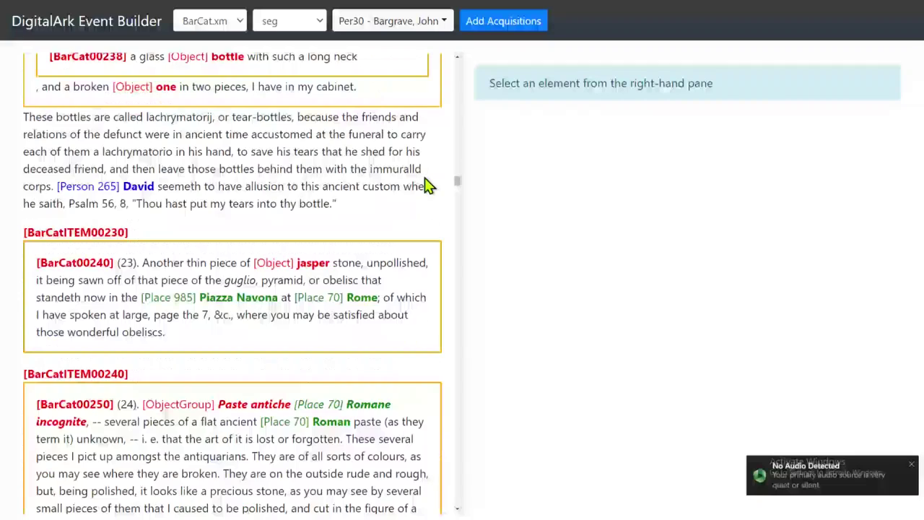
scroll(426, 184, "down", 5)
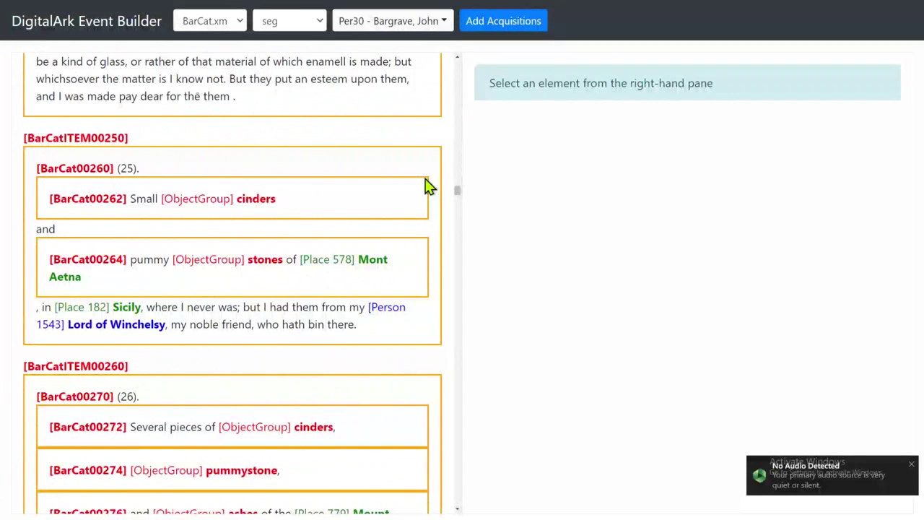
left_click(281, 168)
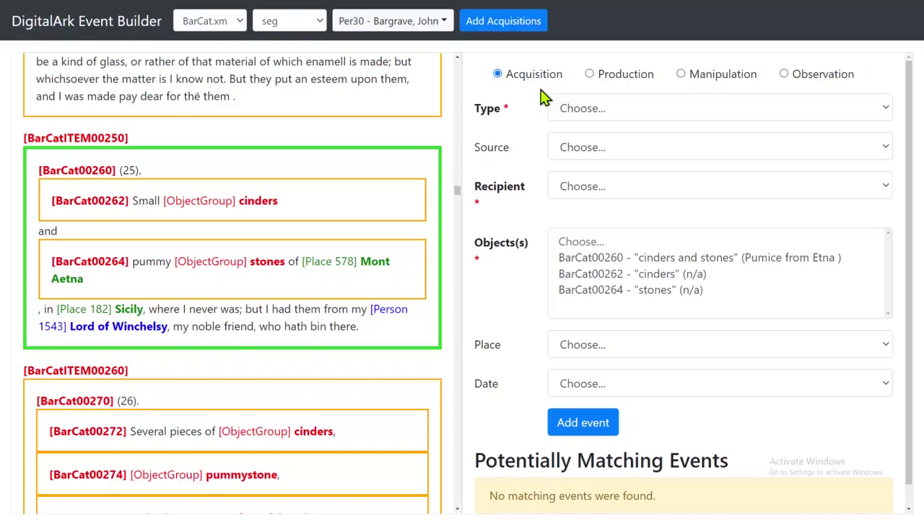
Step: Examine the type options for Acquisition, Production and Manipulation events, and the fields of the Observation form
left_click(585, 115)
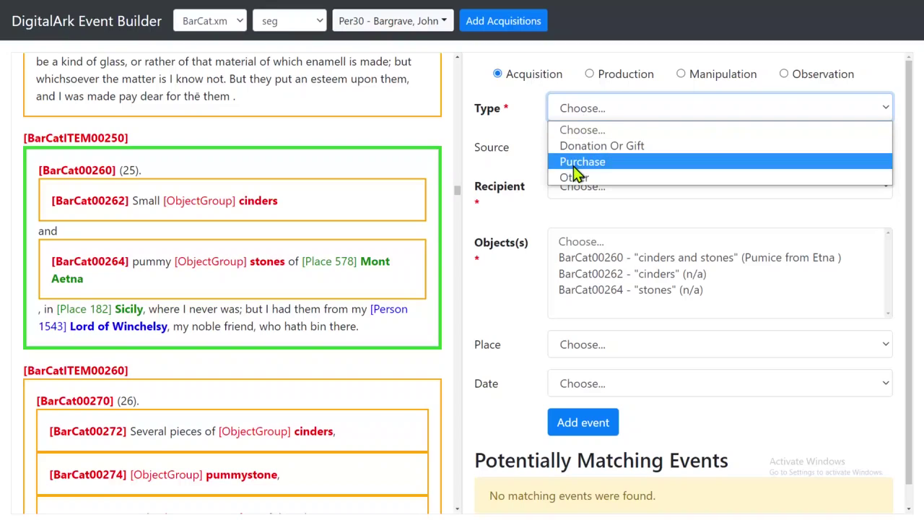
left_click(592, 74)
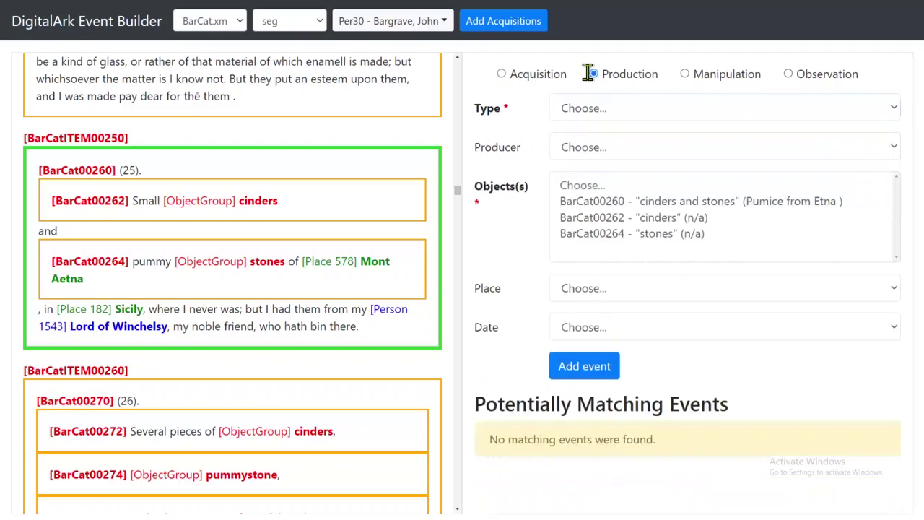
left_click(638, 108)
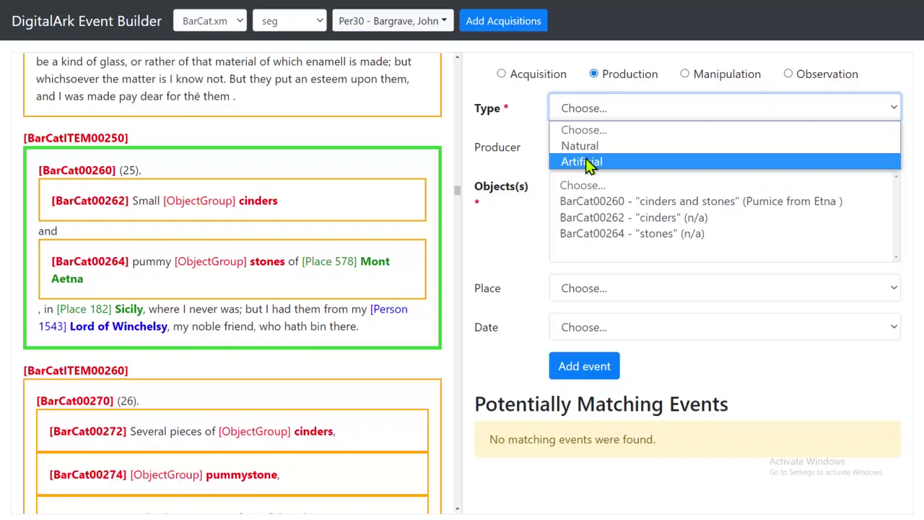
left_click(681, 74)
left_click(661, 115)
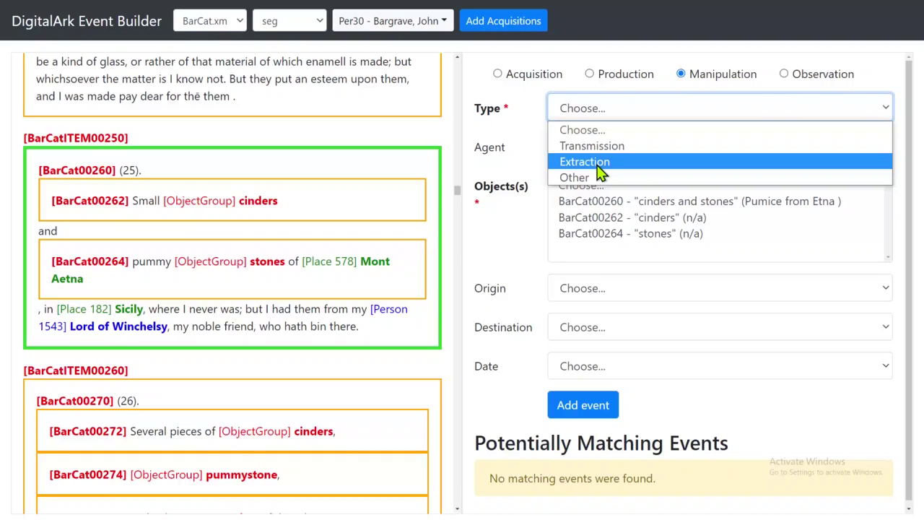
left_click(784, 75)
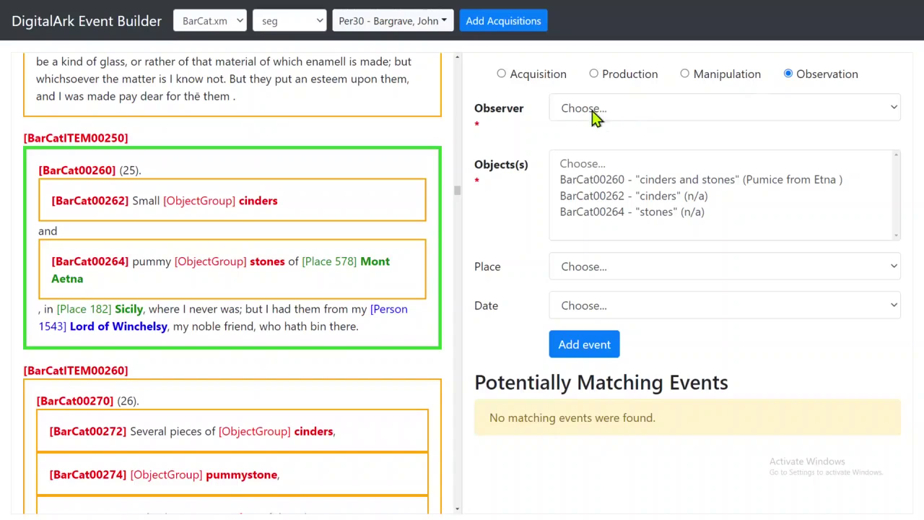
Step: Add a Donation acquisition event with Per1543 - Lord of Winchelsy as source, Per30 - Bargrave, John as recipient and BarCat00260 as object
left_click(501, 75)
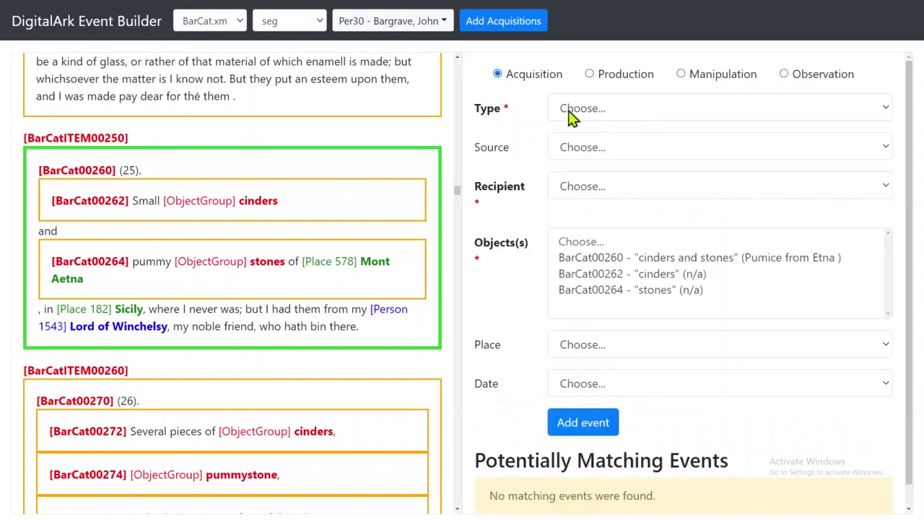
left_click(573, 110)
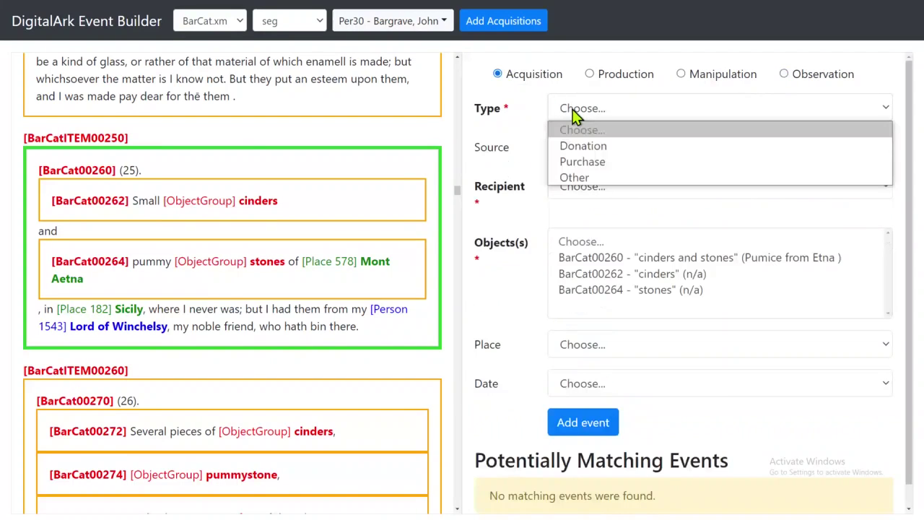
left_click(582, 148)
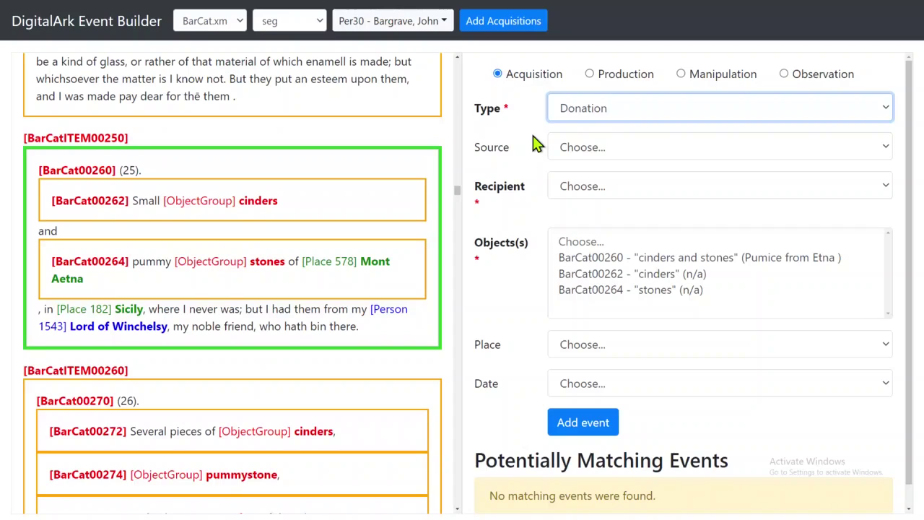
left_click(587, 153)
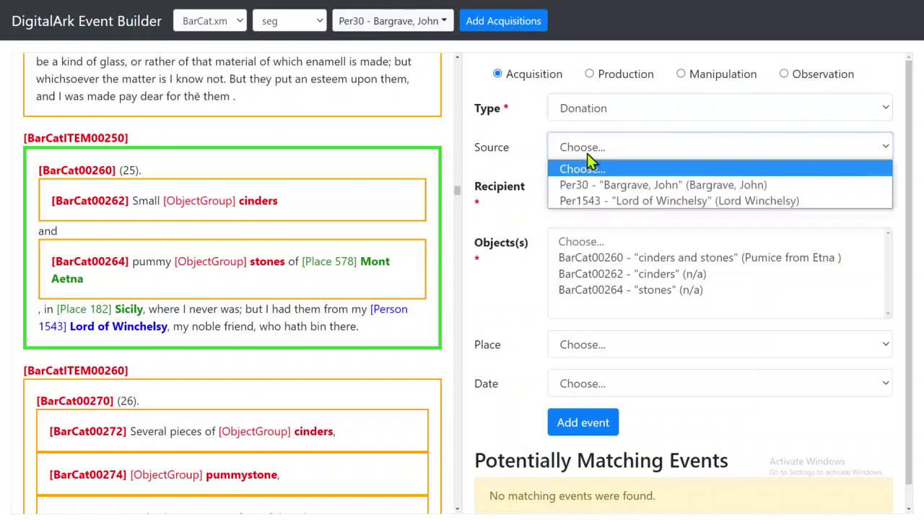
left_click(618, 202)
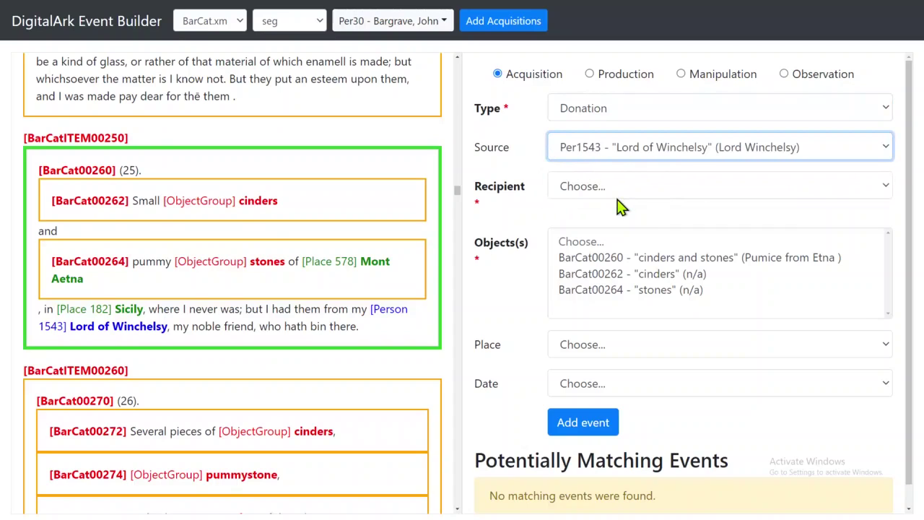
left_click(597, 190)
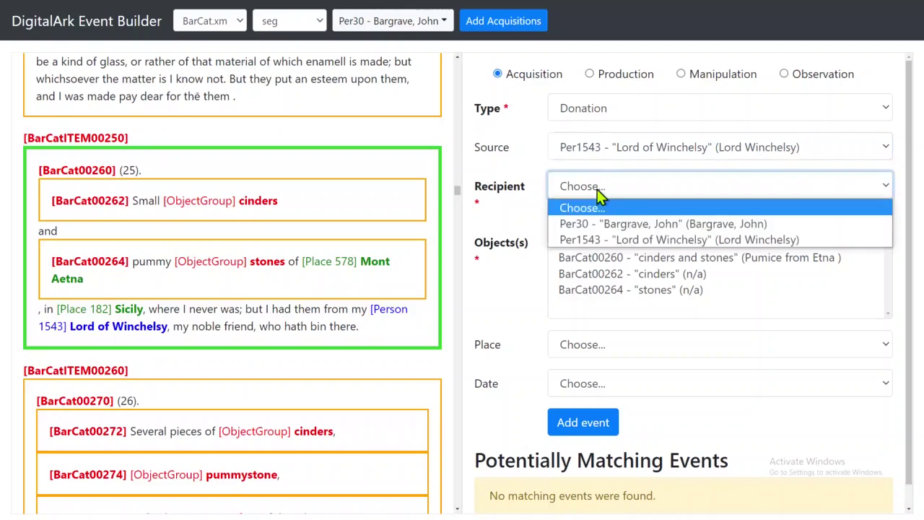
left_click(620, 224)
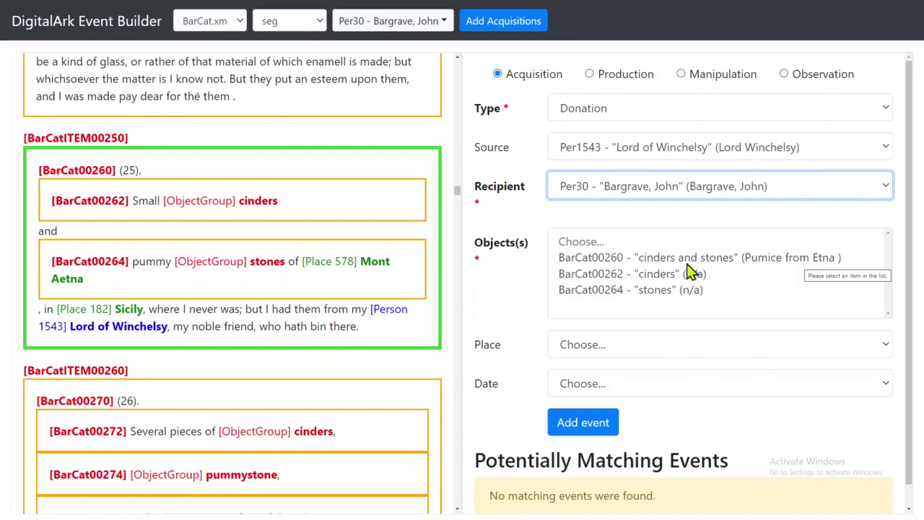
left_click(611, 260)
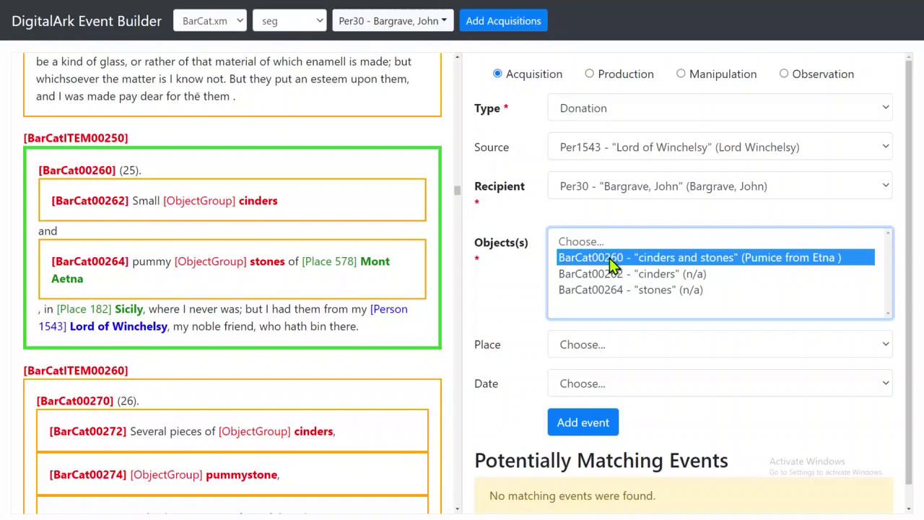
left_click(570, 424)
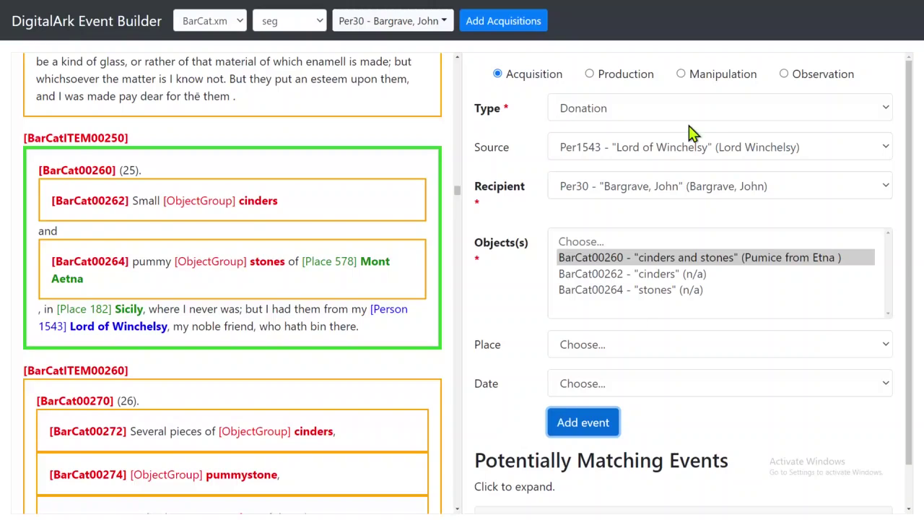
Step: Add an Extraction manipulation event for object BarCat00260 with Lord of Winchelsy as agent and Place 578 - Mont Aetna as origin
left_click(682, 75)
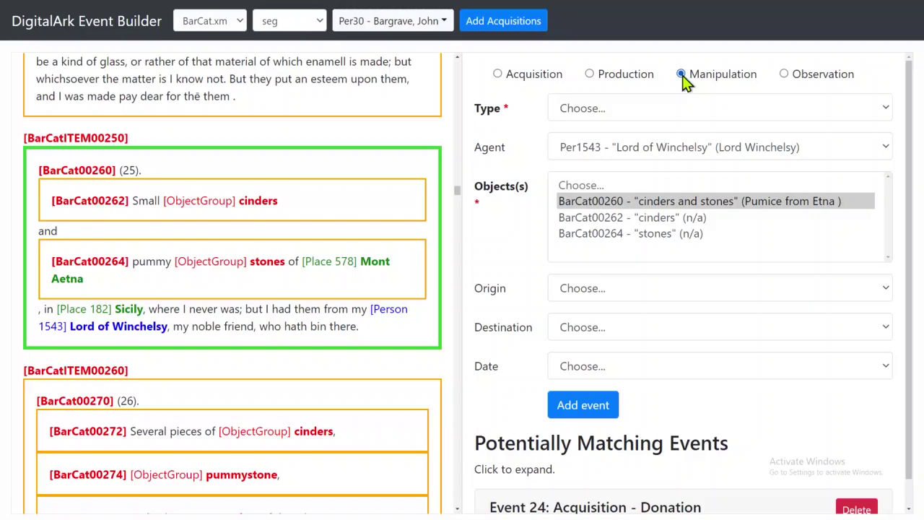
left_click(609, 109)
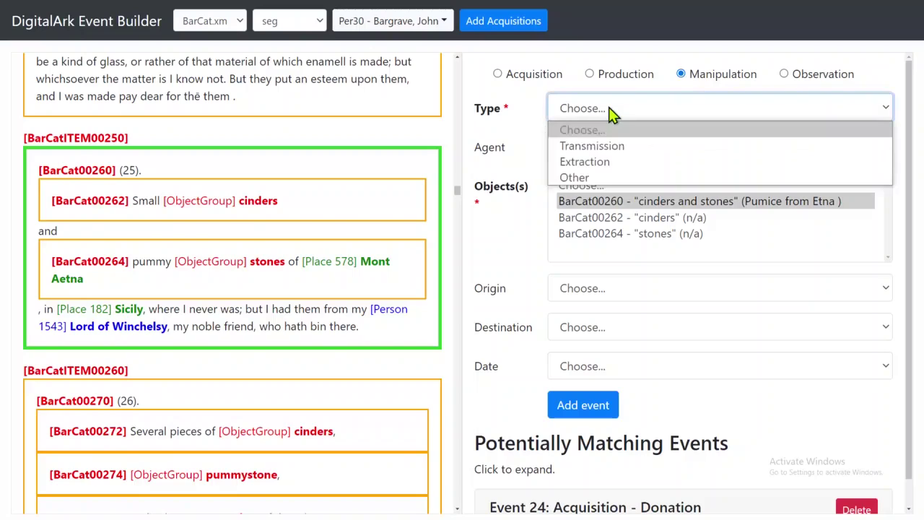
left_click(603, 164)
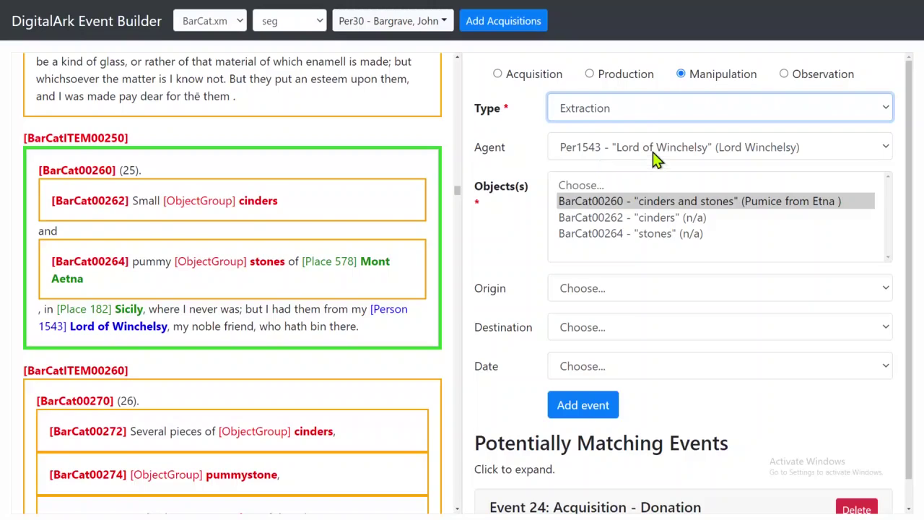
left_click(594, 202)
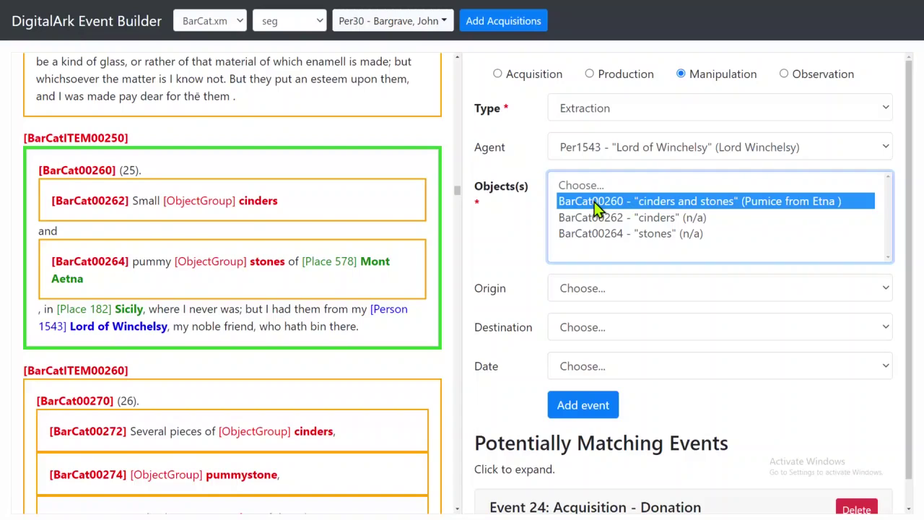
left_click(574, 290)
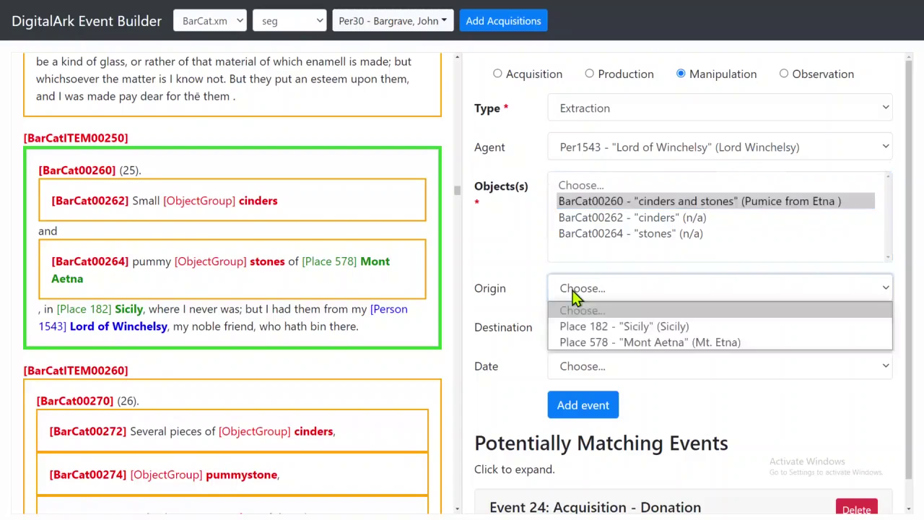
left_click(608, 344)
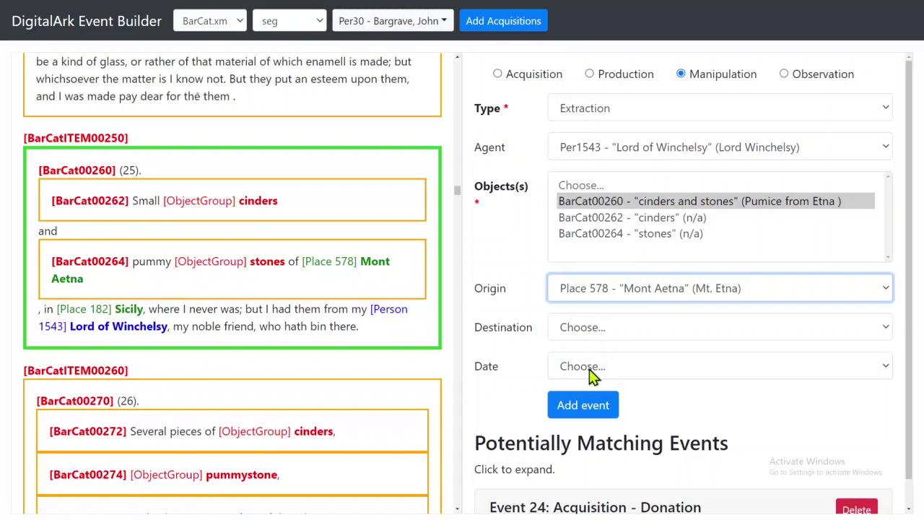
left_click(587, 408)
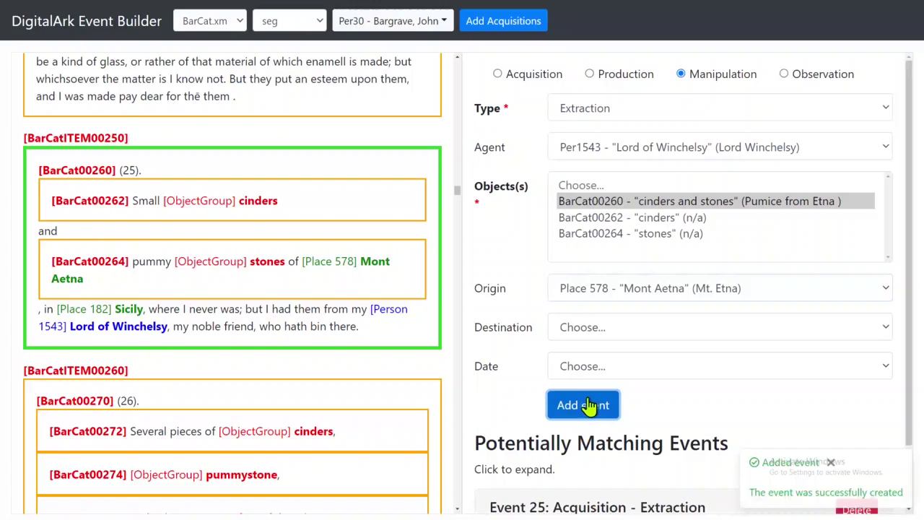
Step: Expand the extraction and donation events among the potentially matching events and review their people, places and objects
scroll(609, 381, "down", 1)
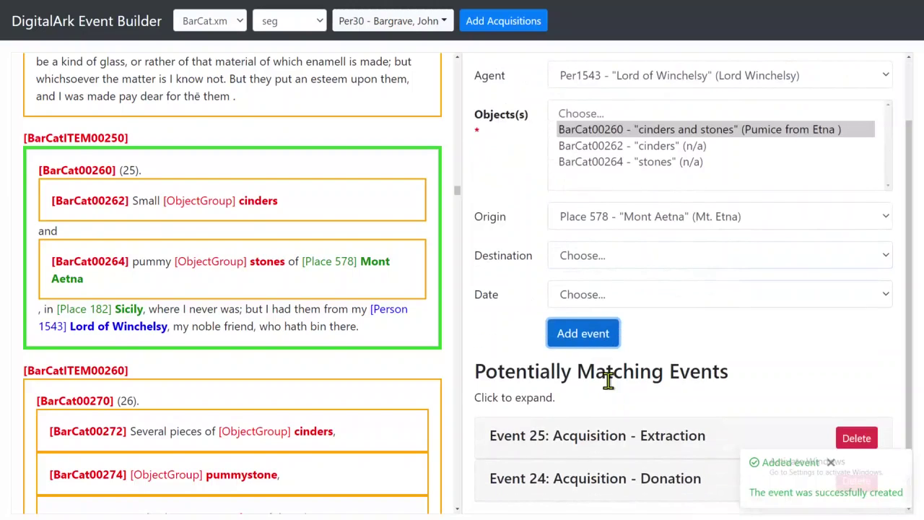
left_click(589, 431)
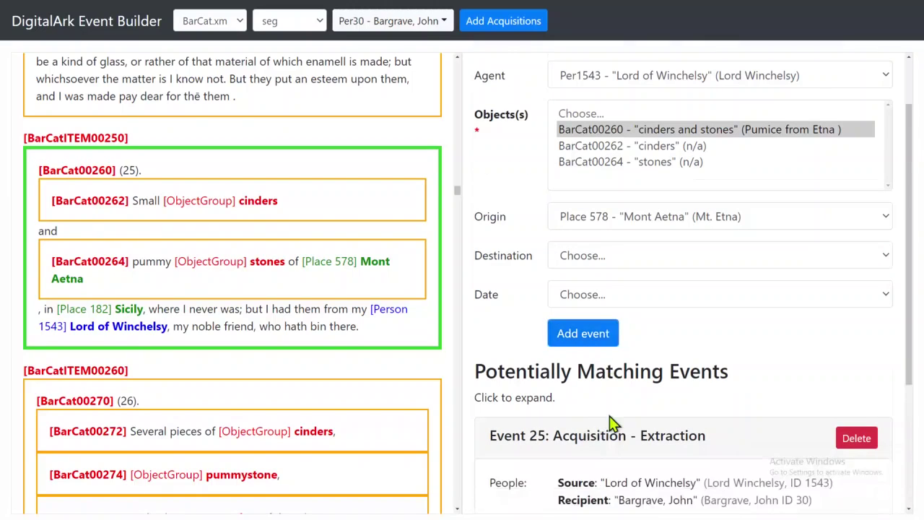
scroll(610, 417, "down", 3)
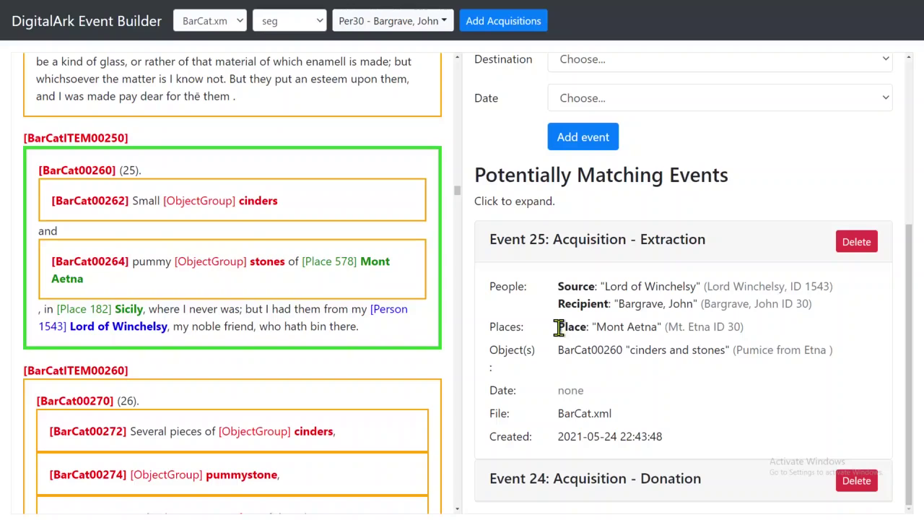
left_click(599, 470)
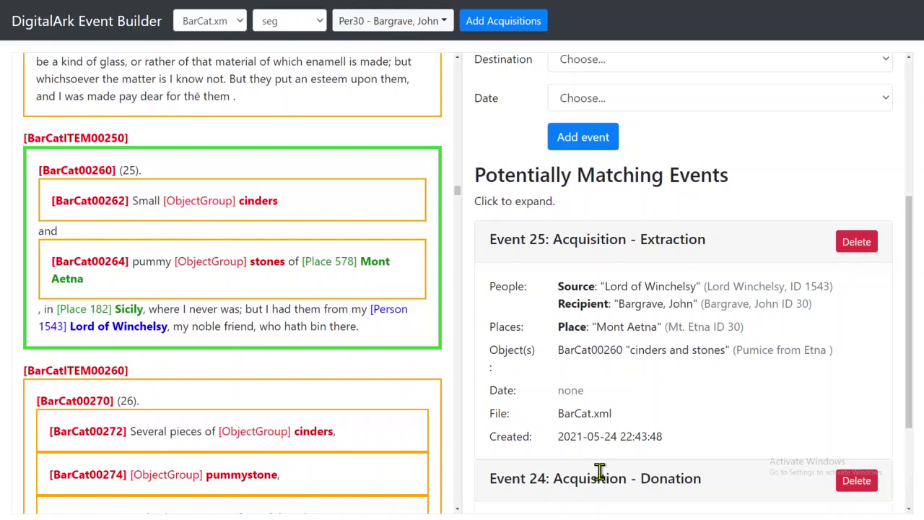
scroll(609, 434, "down", 3)
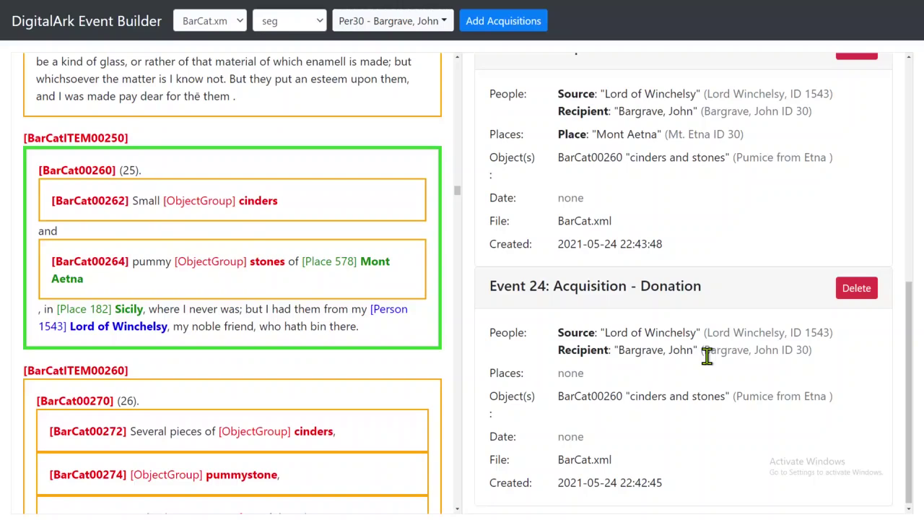
scroll(706, 355, "up", 8)
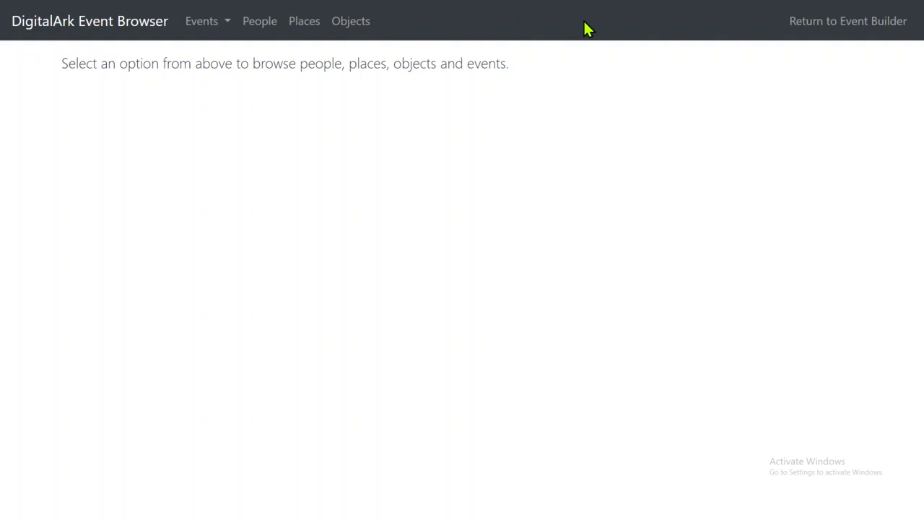
Step: List all events in the DigitalArk Event Browser and look through their types, people, places and objects
left_click(227, 27)
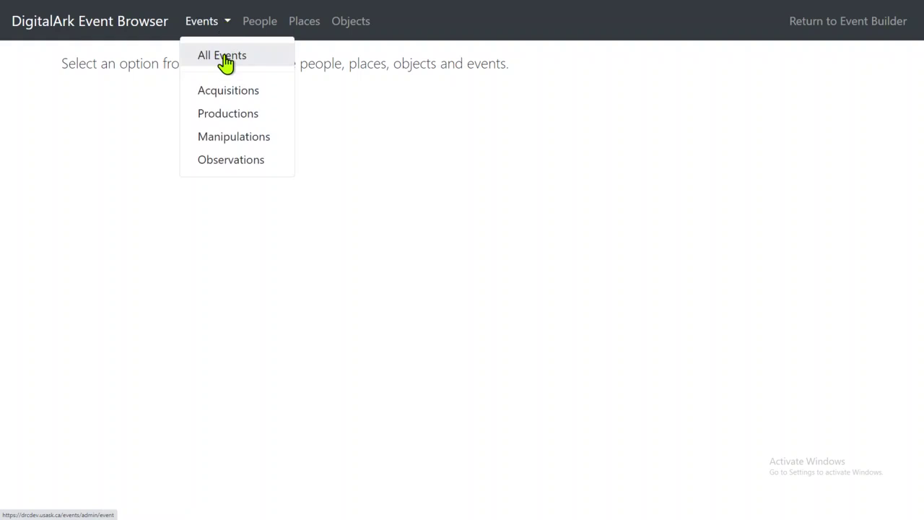
left_click(225, 55)
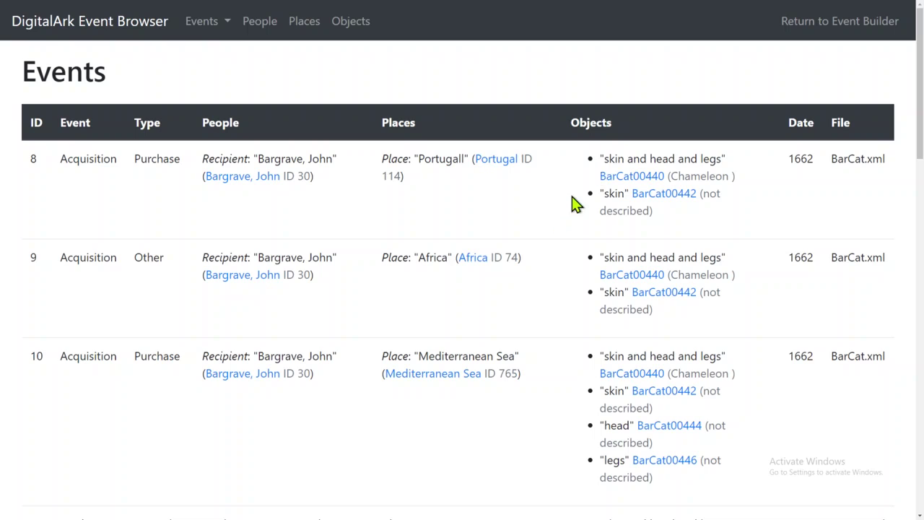
scroll(578, 214, "down", 3)
scroll(578, 213, "down", 3)
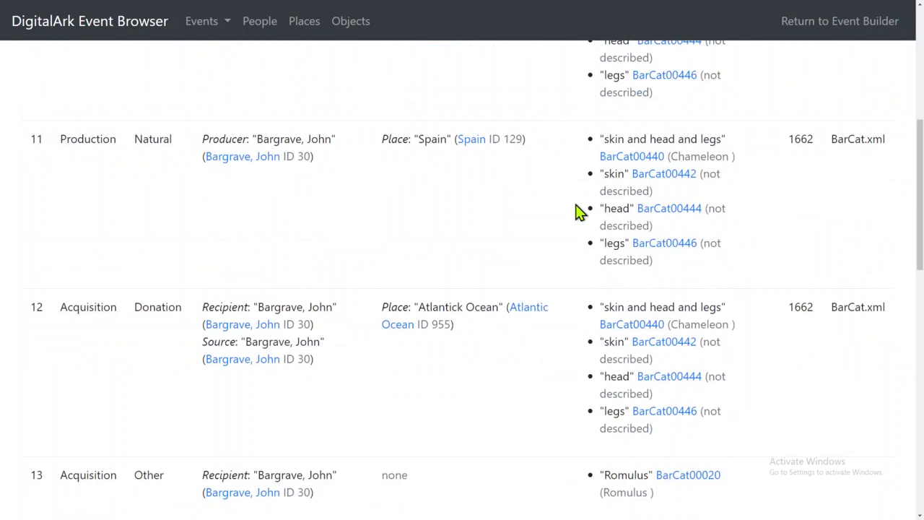
scroll(584, 213, "up", 7)
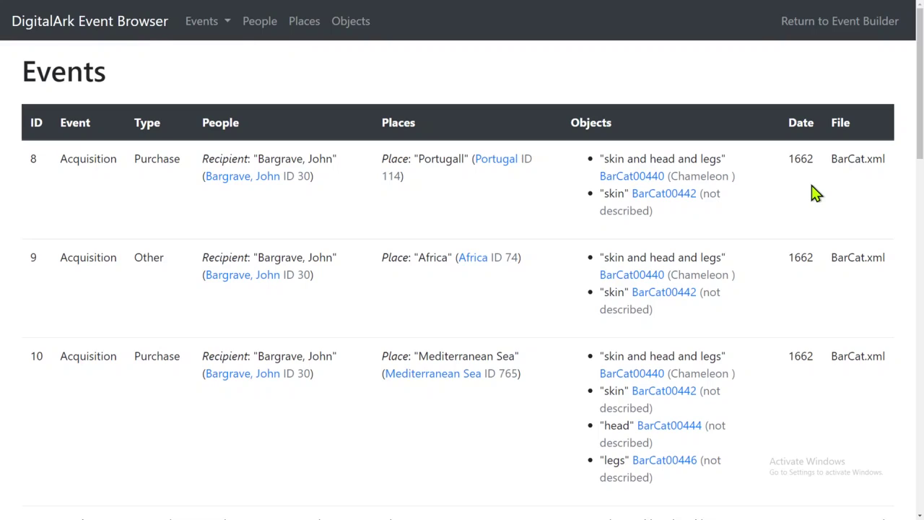
Step: Search the people list for "bargra" and open the record of Bargrave, John, the major collector
left_click(260, 22)
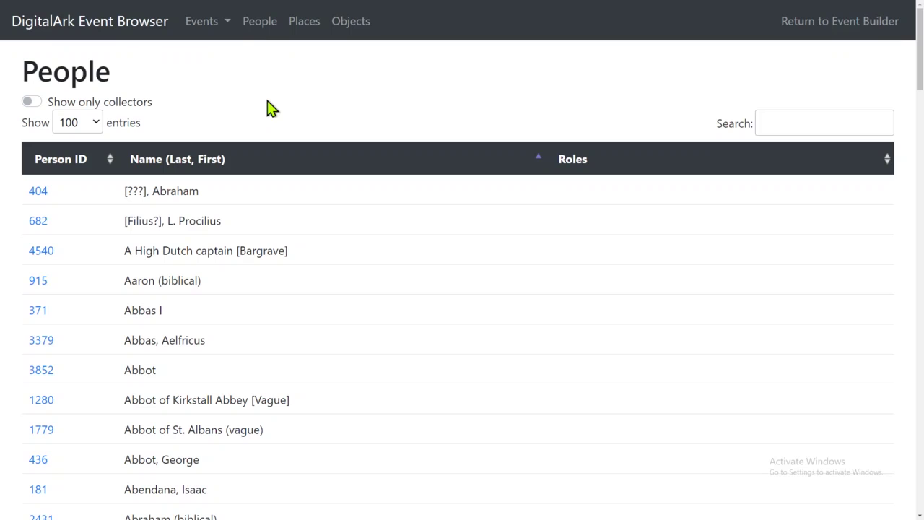
left_click(809, 125)
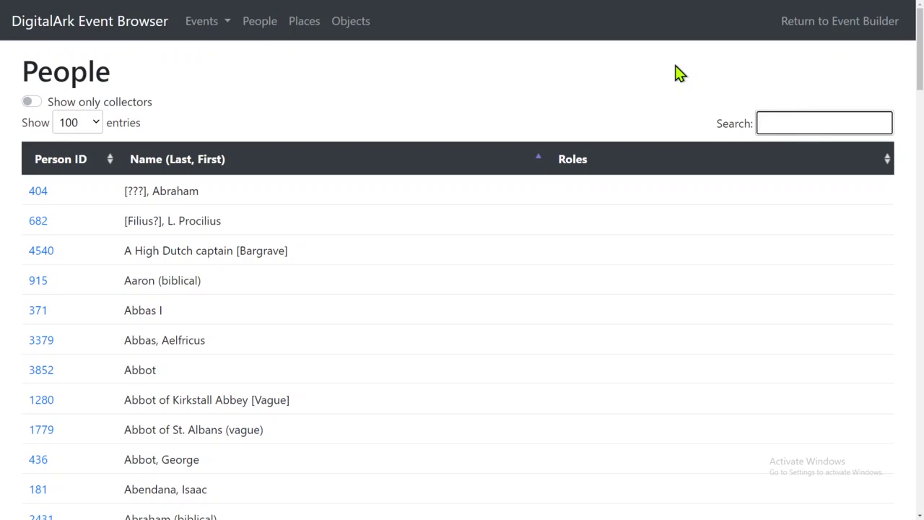
type("bargra")
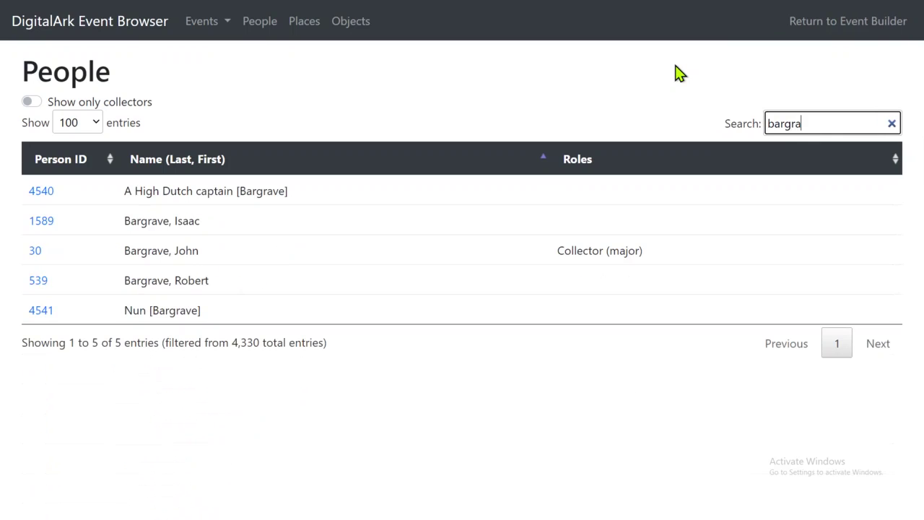
left_click(36, 249)
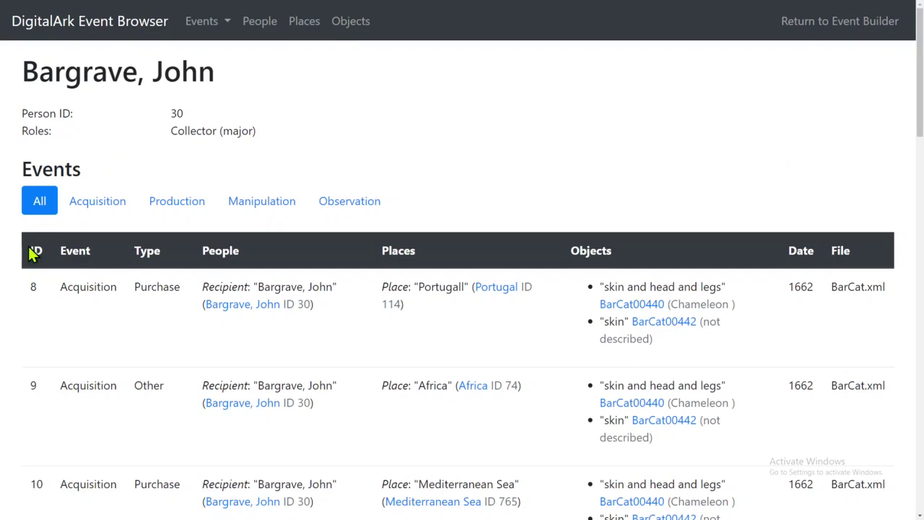
Step: View the collector's events filtered by Acquisition, Production and Manipulation in turn
left_click(108, 210)
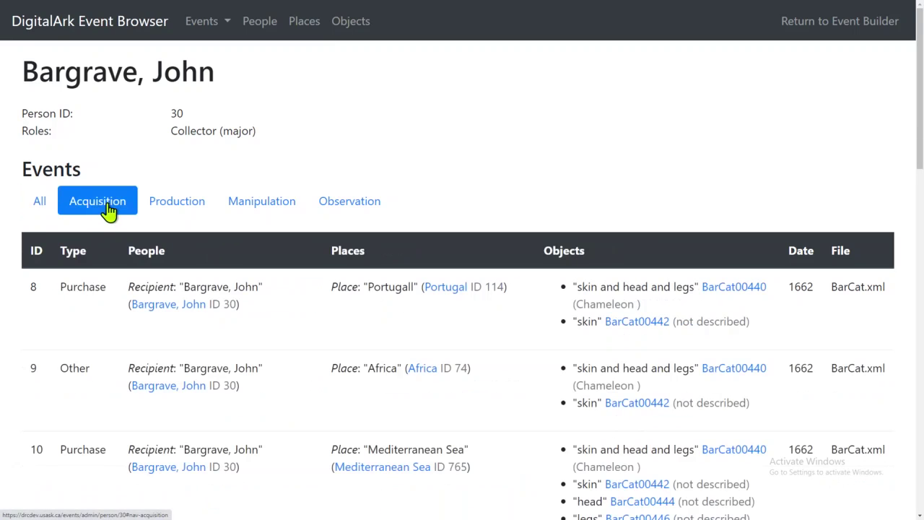
left_click(179, 212)
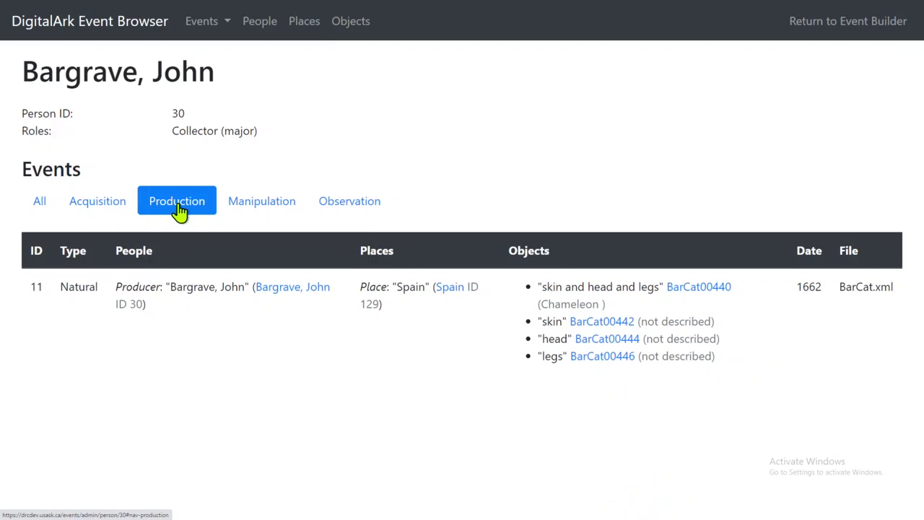
left_click(258, 212)
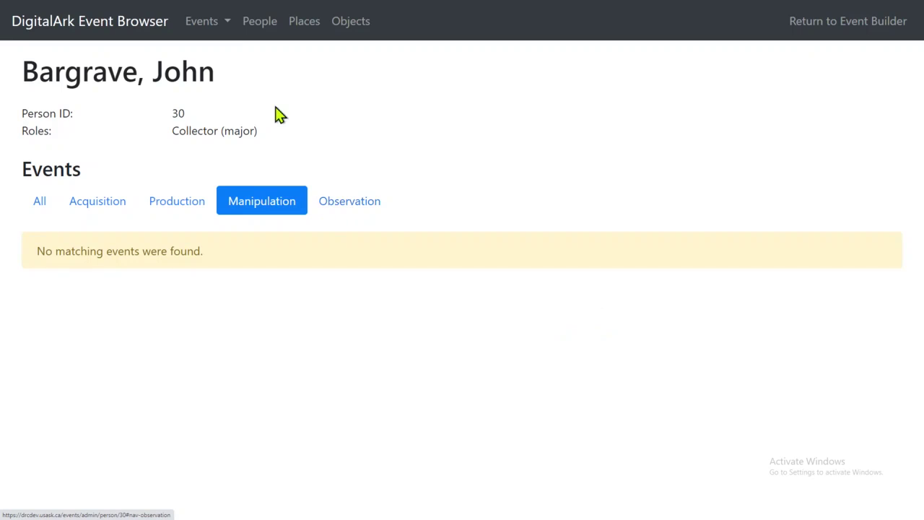
Step: Open the list of places and try searching it for "et" and "mount"
left_click(308, 23)
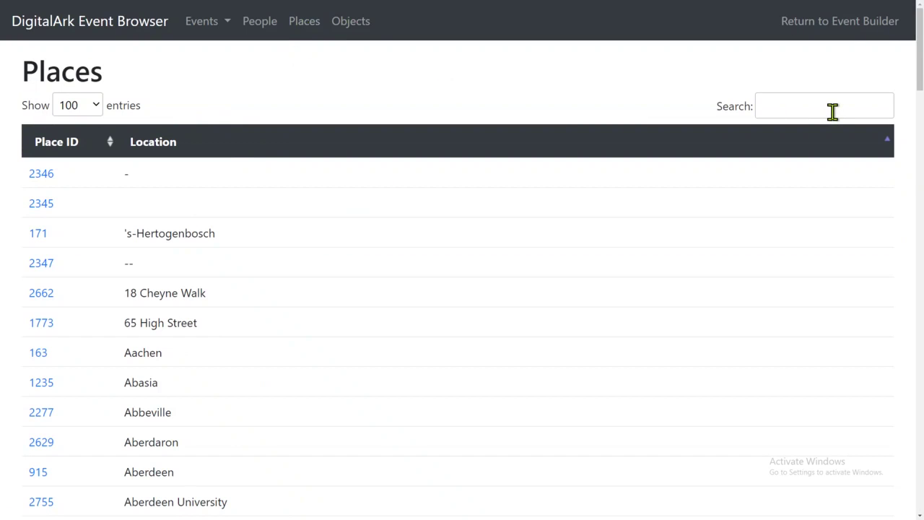
left_click(829, 109)
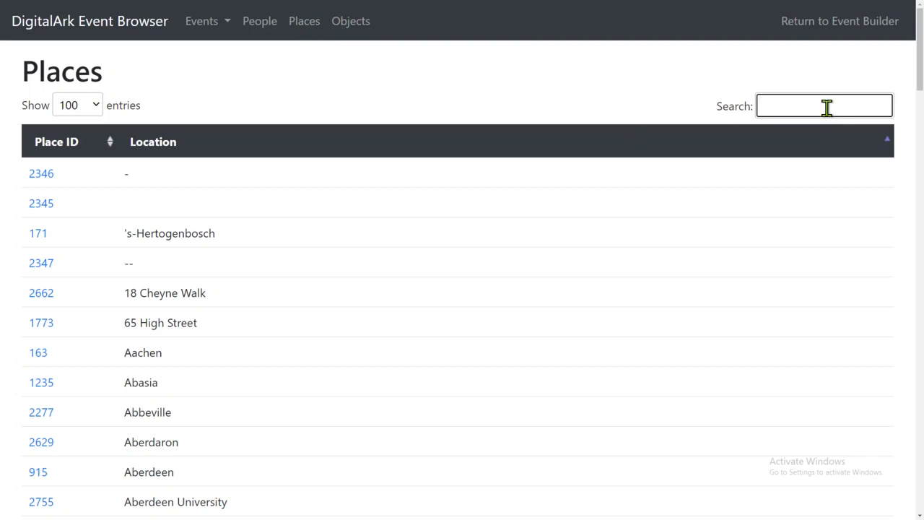
type("et")
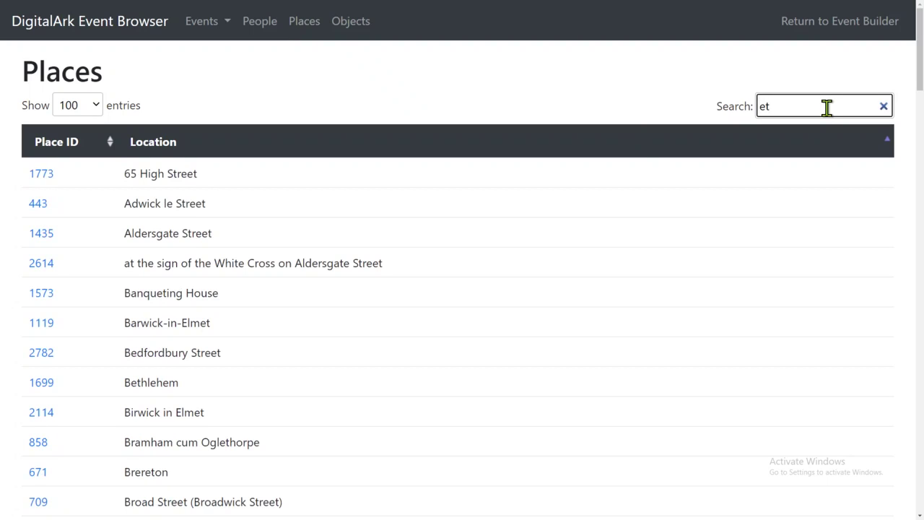
key("BackSpace")
key("BackSpace")
type("mount")
key("BackSpace")
key("BackSpace")
key("BackSpace")
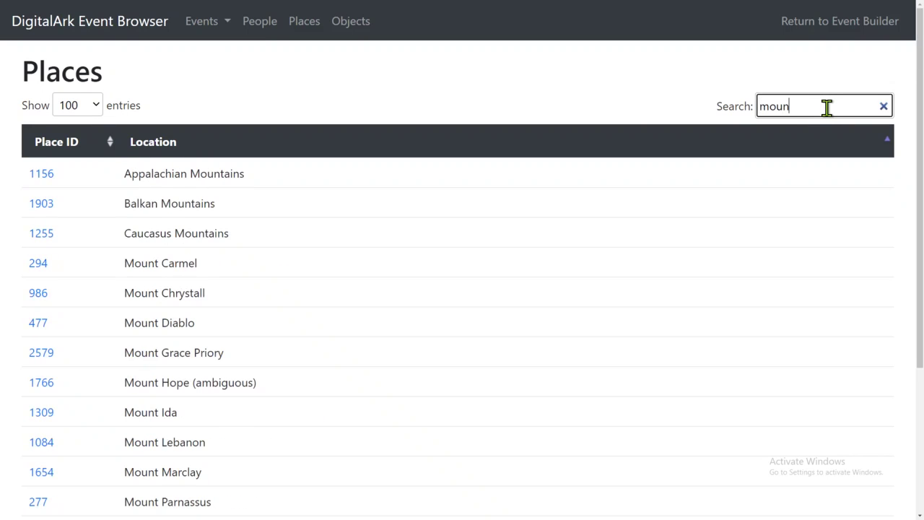
key("BackSpace")
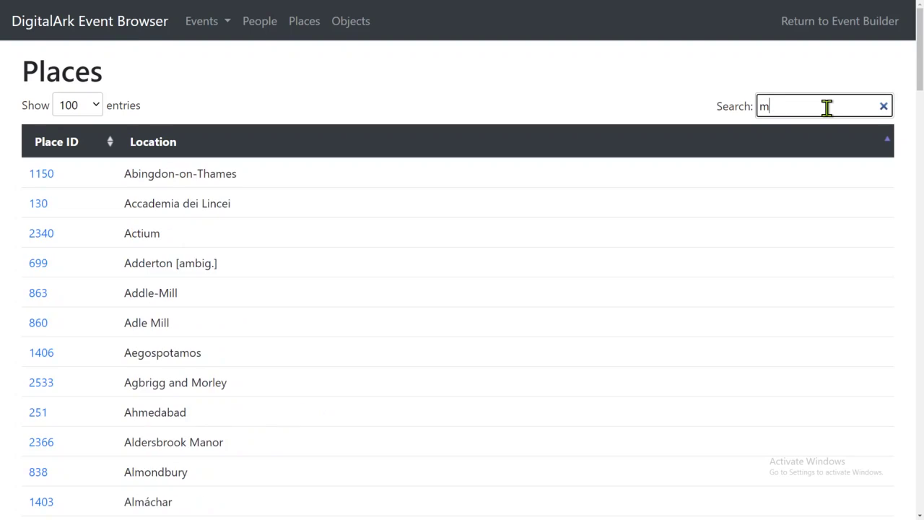
Step: Search the places for "mt. e" and open the record of Mt. Etna to view its events
type("m")
key("BackSpace")
type("t. ")
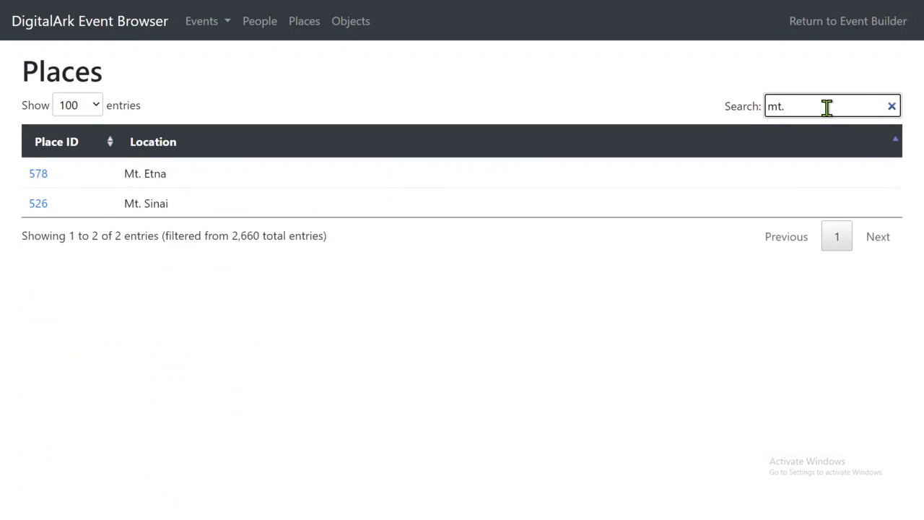
type("e")
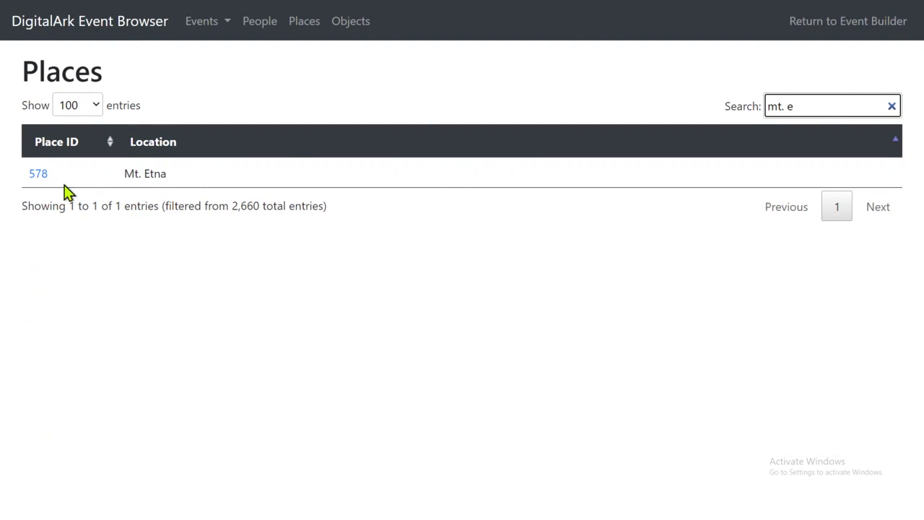
left_click(36, 184)
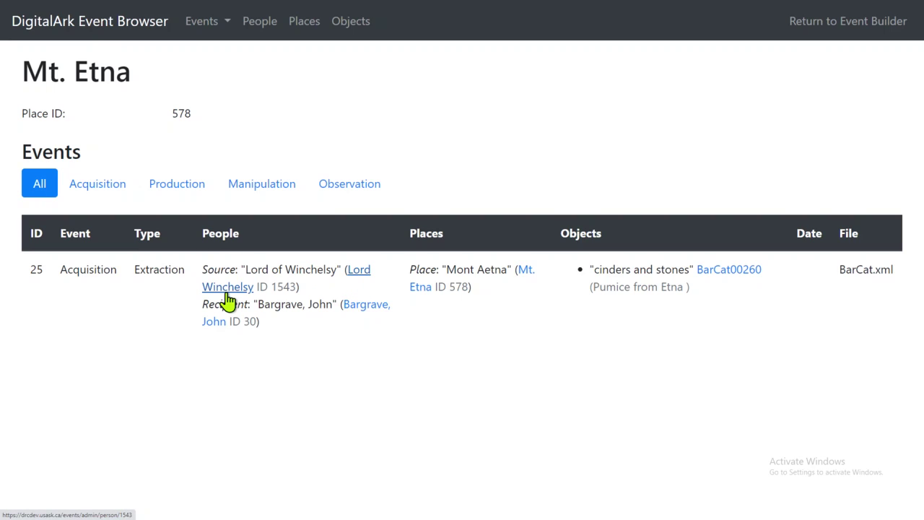
Step: List all objects sorted by identifier and by name in turn, and search them for "cinders"
left_click(351, 22)
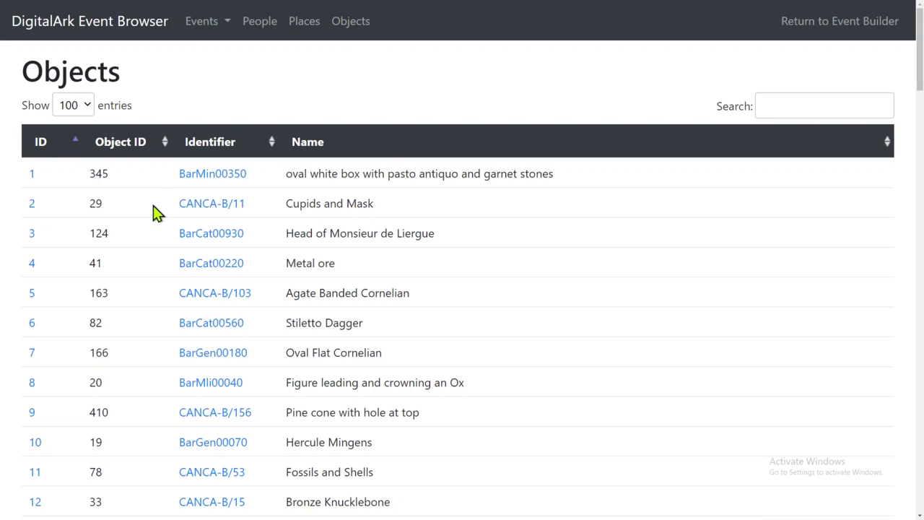
left_click(273, 148)
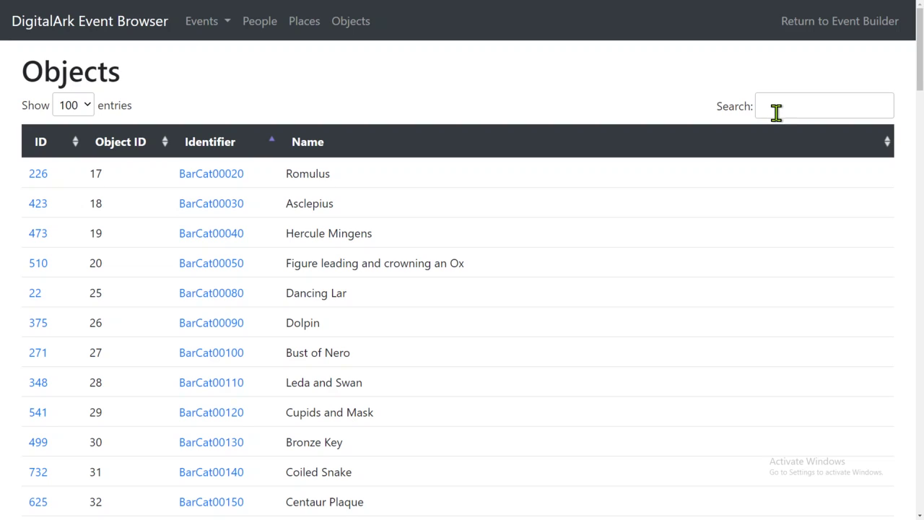
left_click(888, 143)
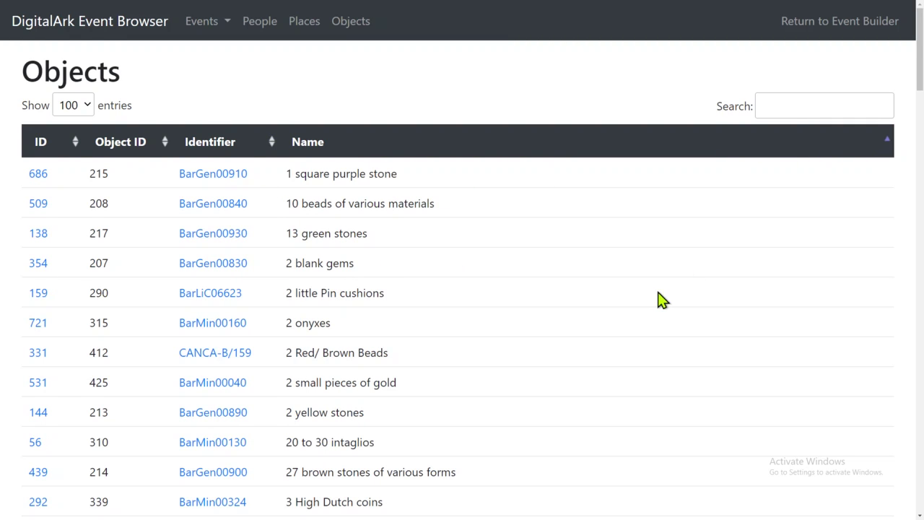
scroll(660, 299, "down", 3)
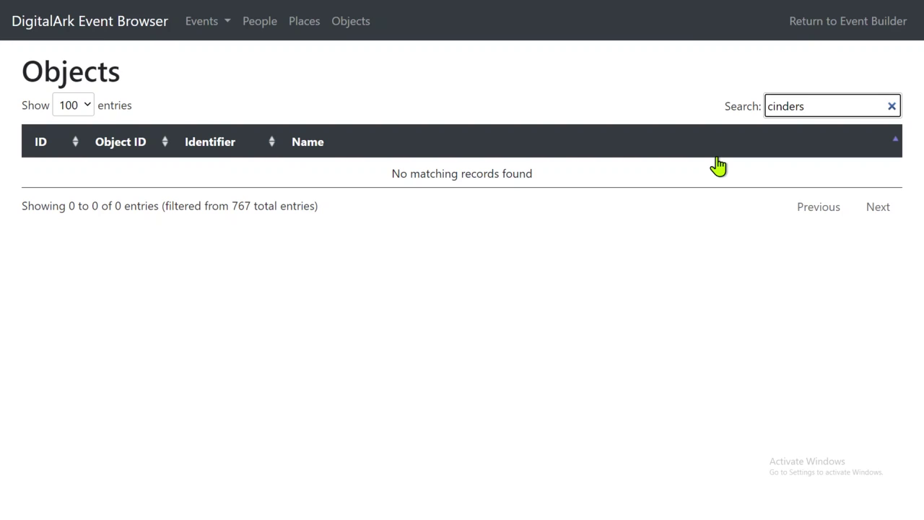
Step: Return to the list of all places
left_click(309, 31)
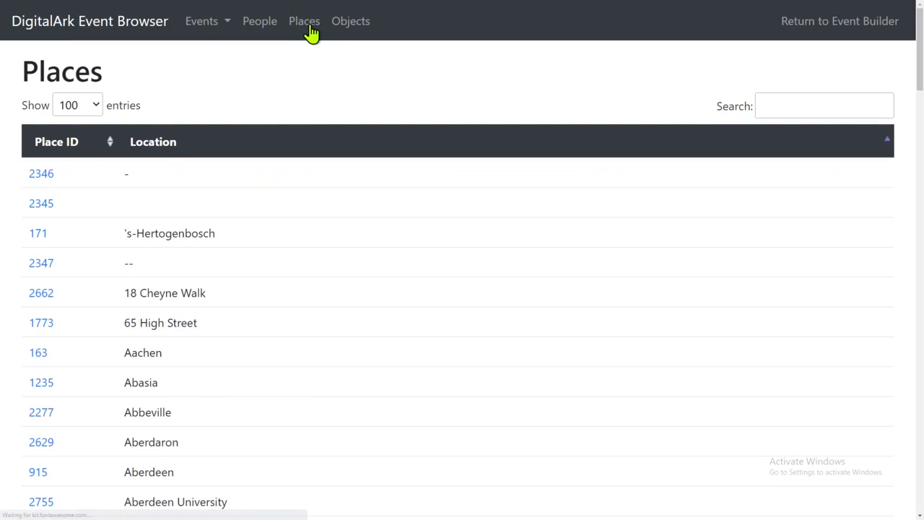